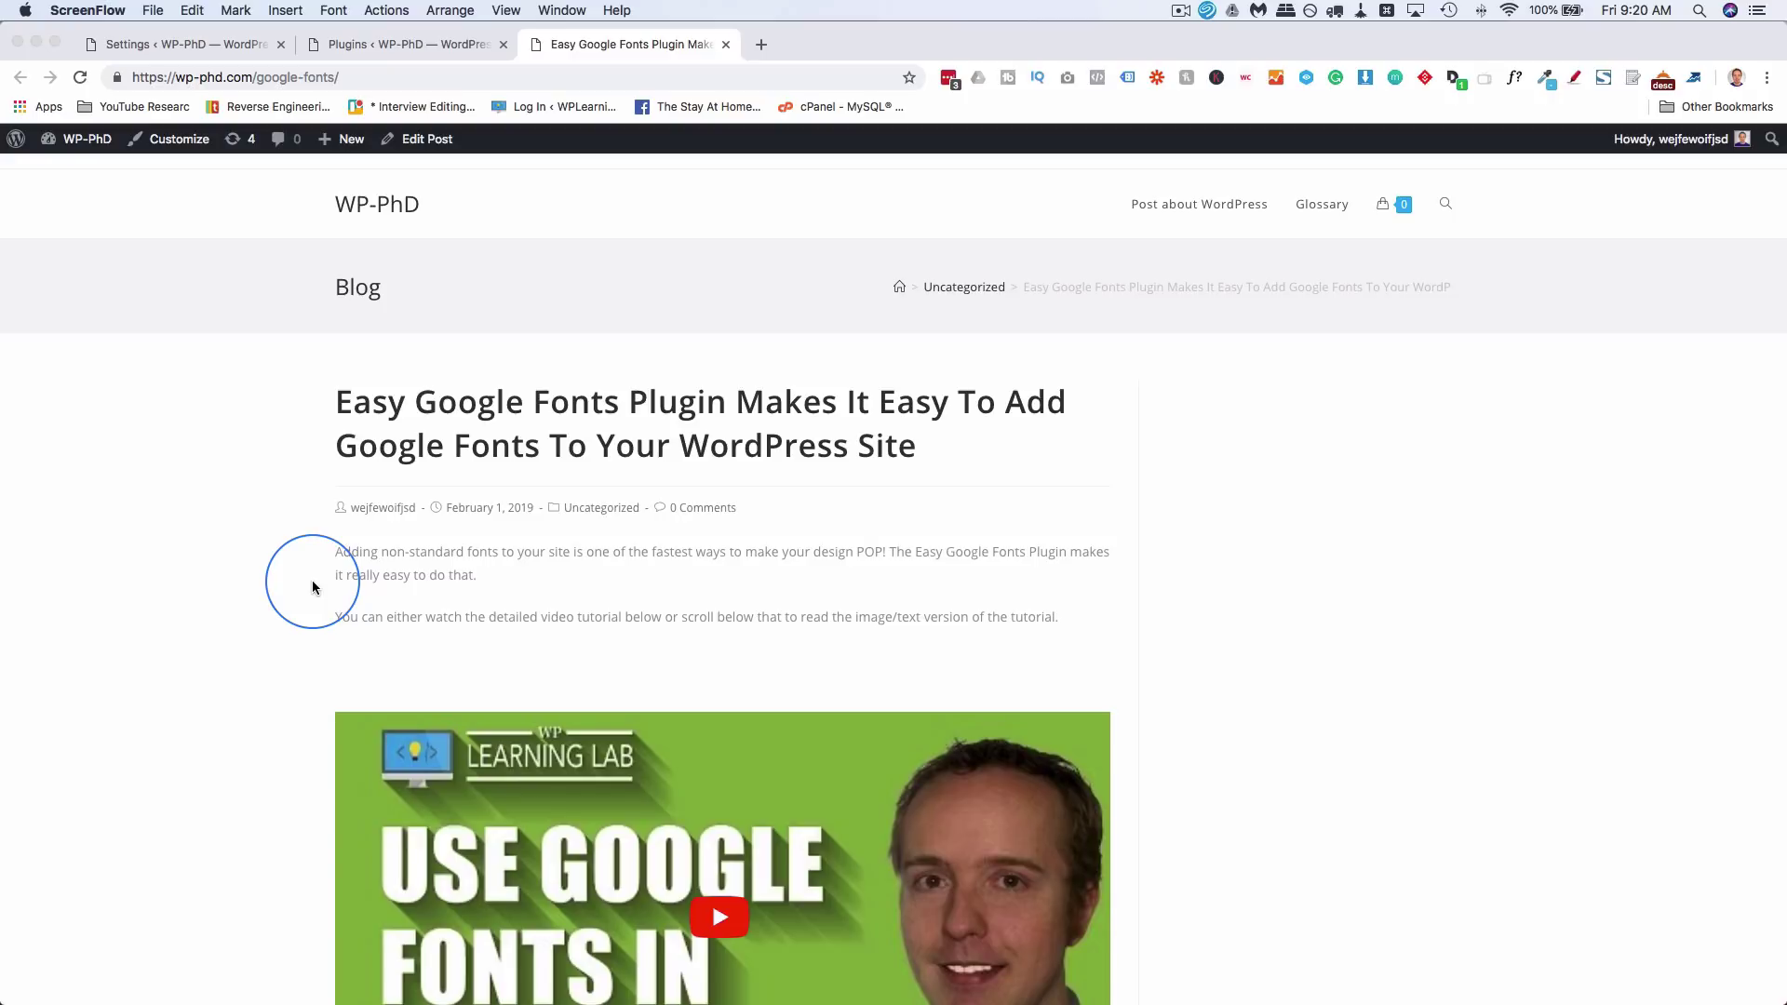
# Play the post's embedded YouTube tutorial and pause it at 0:01.
pyautogui.scroll(-5, 313, 586)
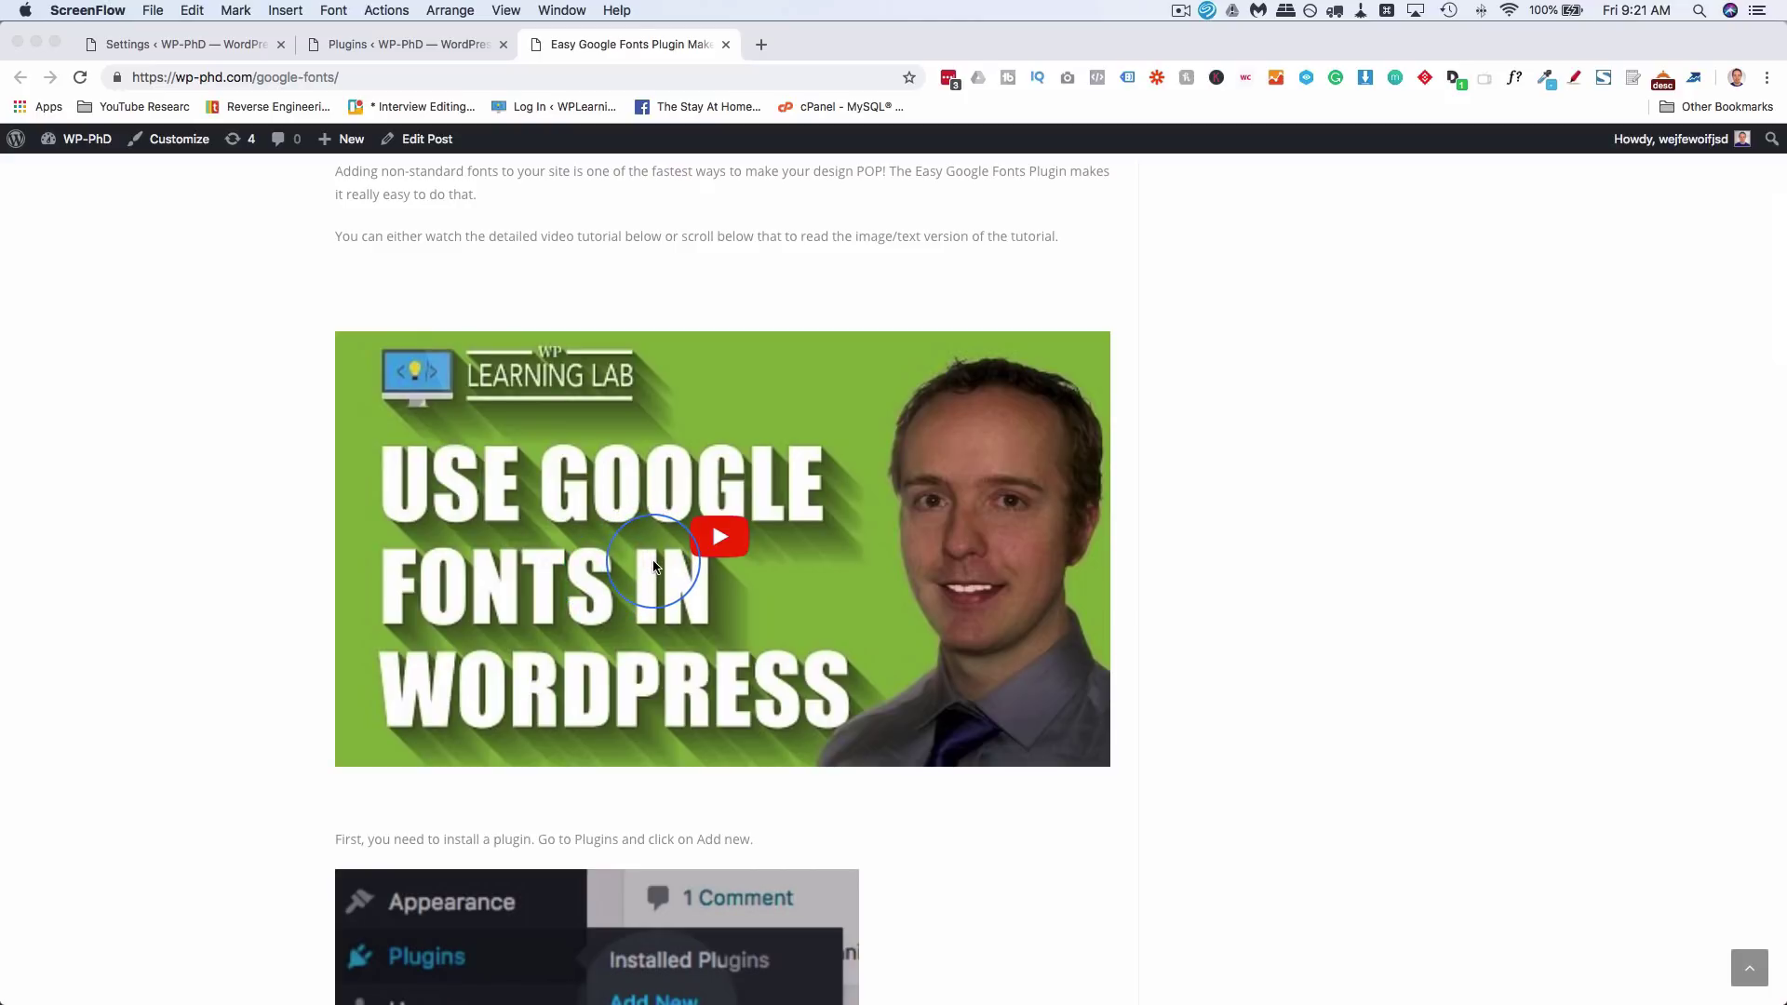
pyautogui.click(654, 565)
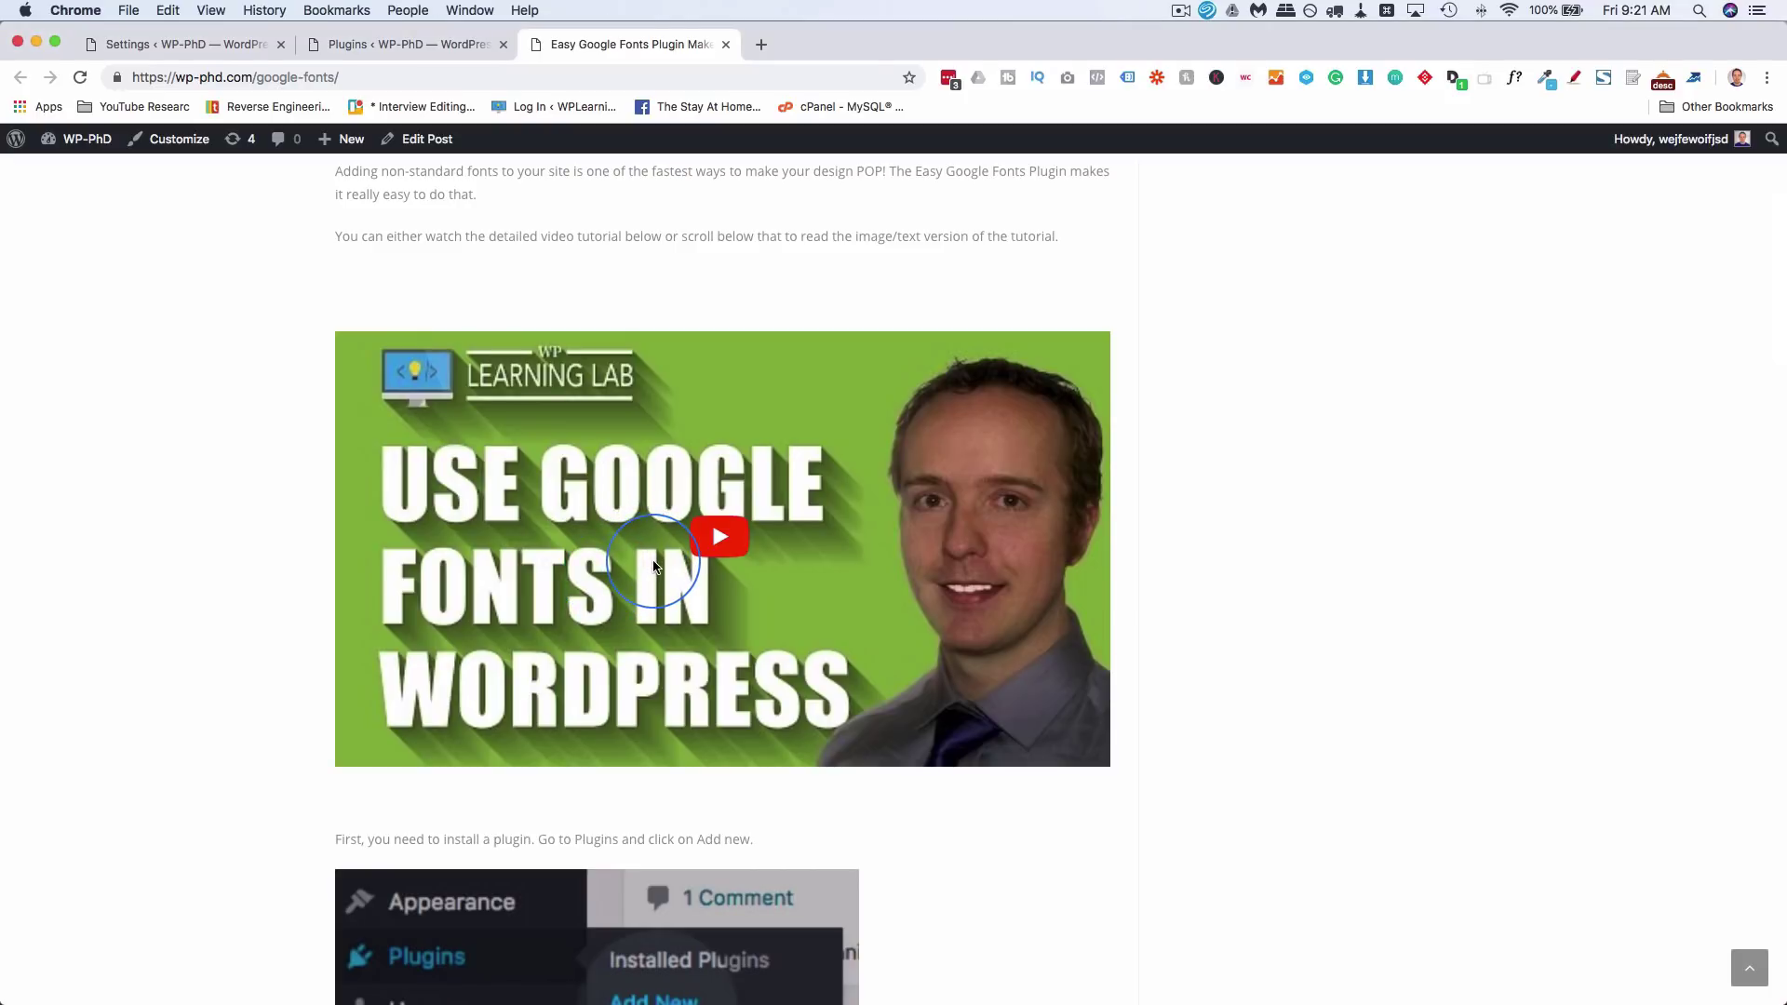
pyautogui.click(705, 539)
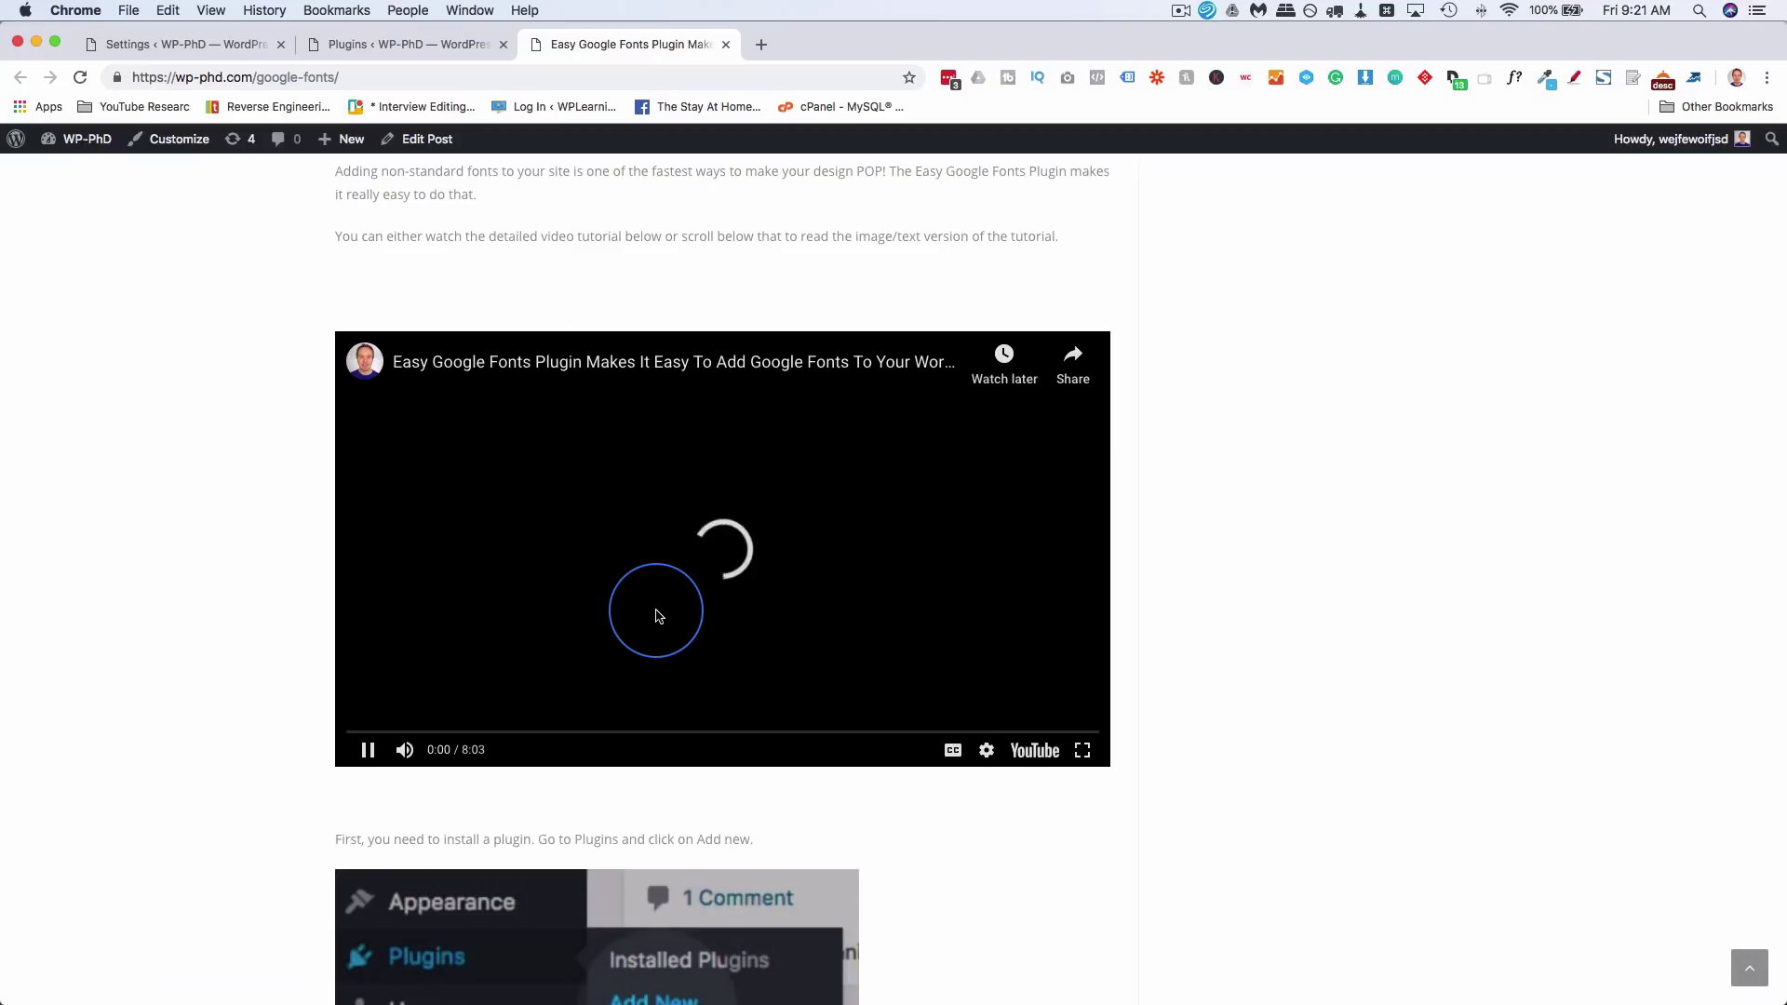
pyautogui.click(369, 750)
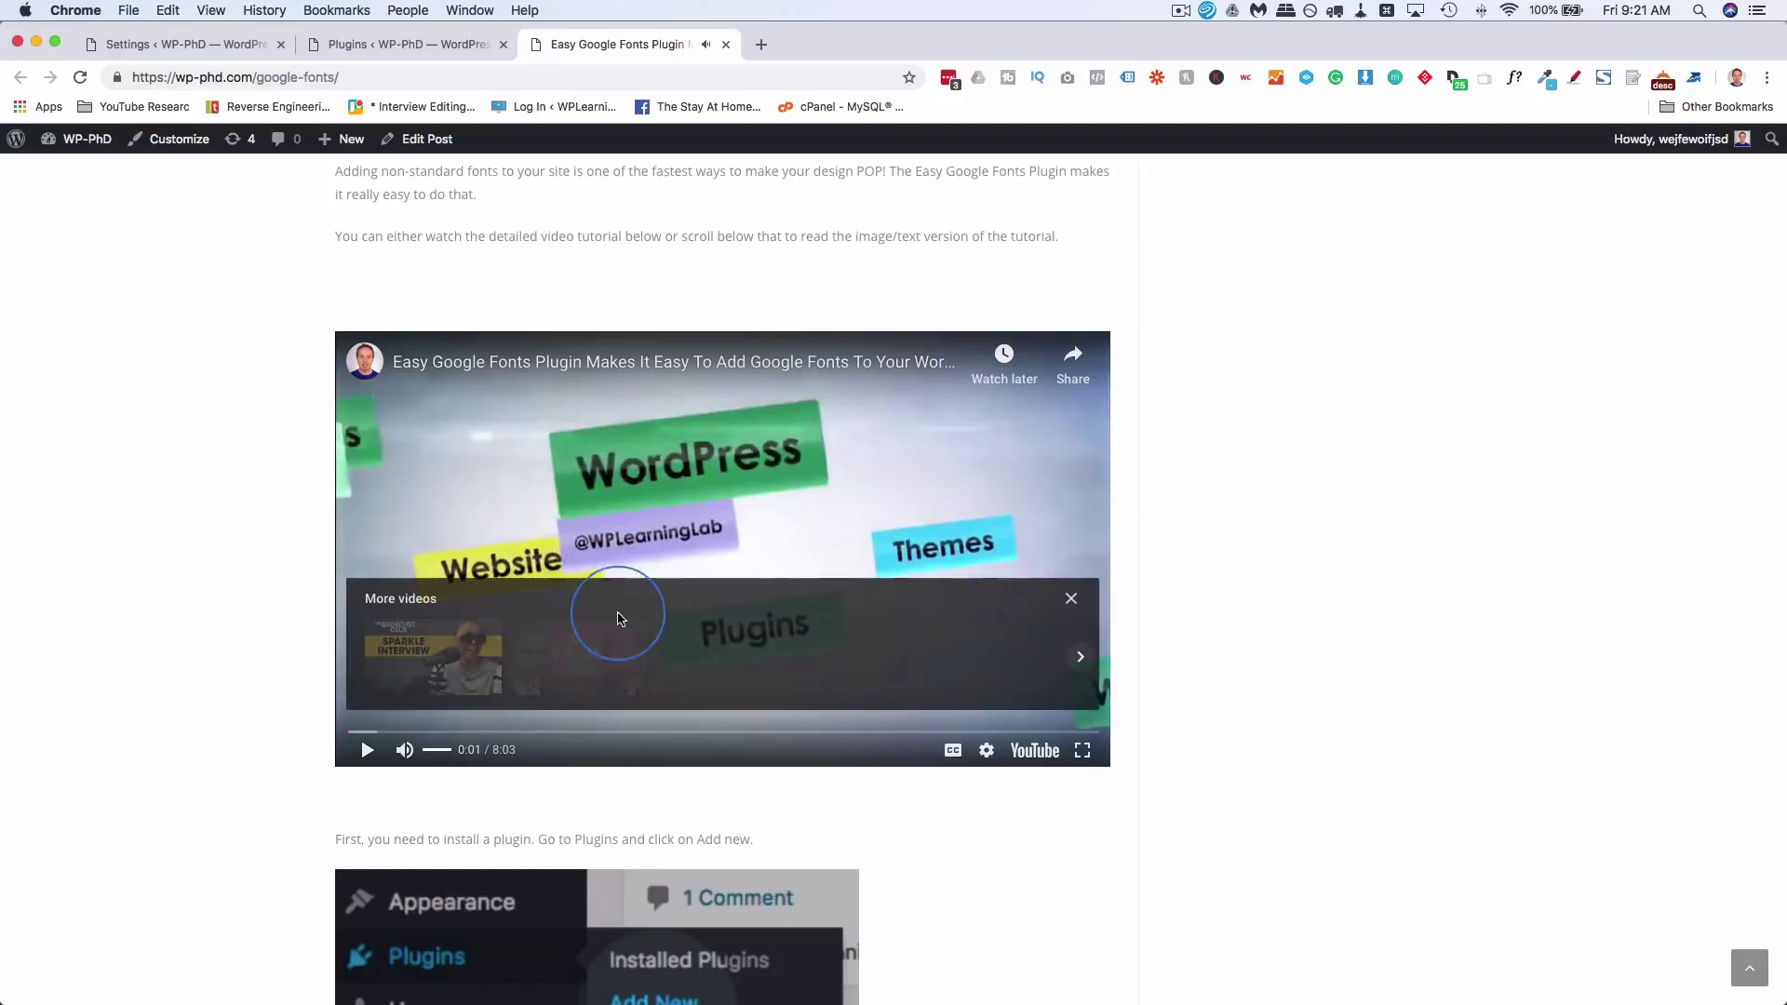
pyautogui.click(1067, 600)
pyautogui.scroll(-5, 1064, 603)
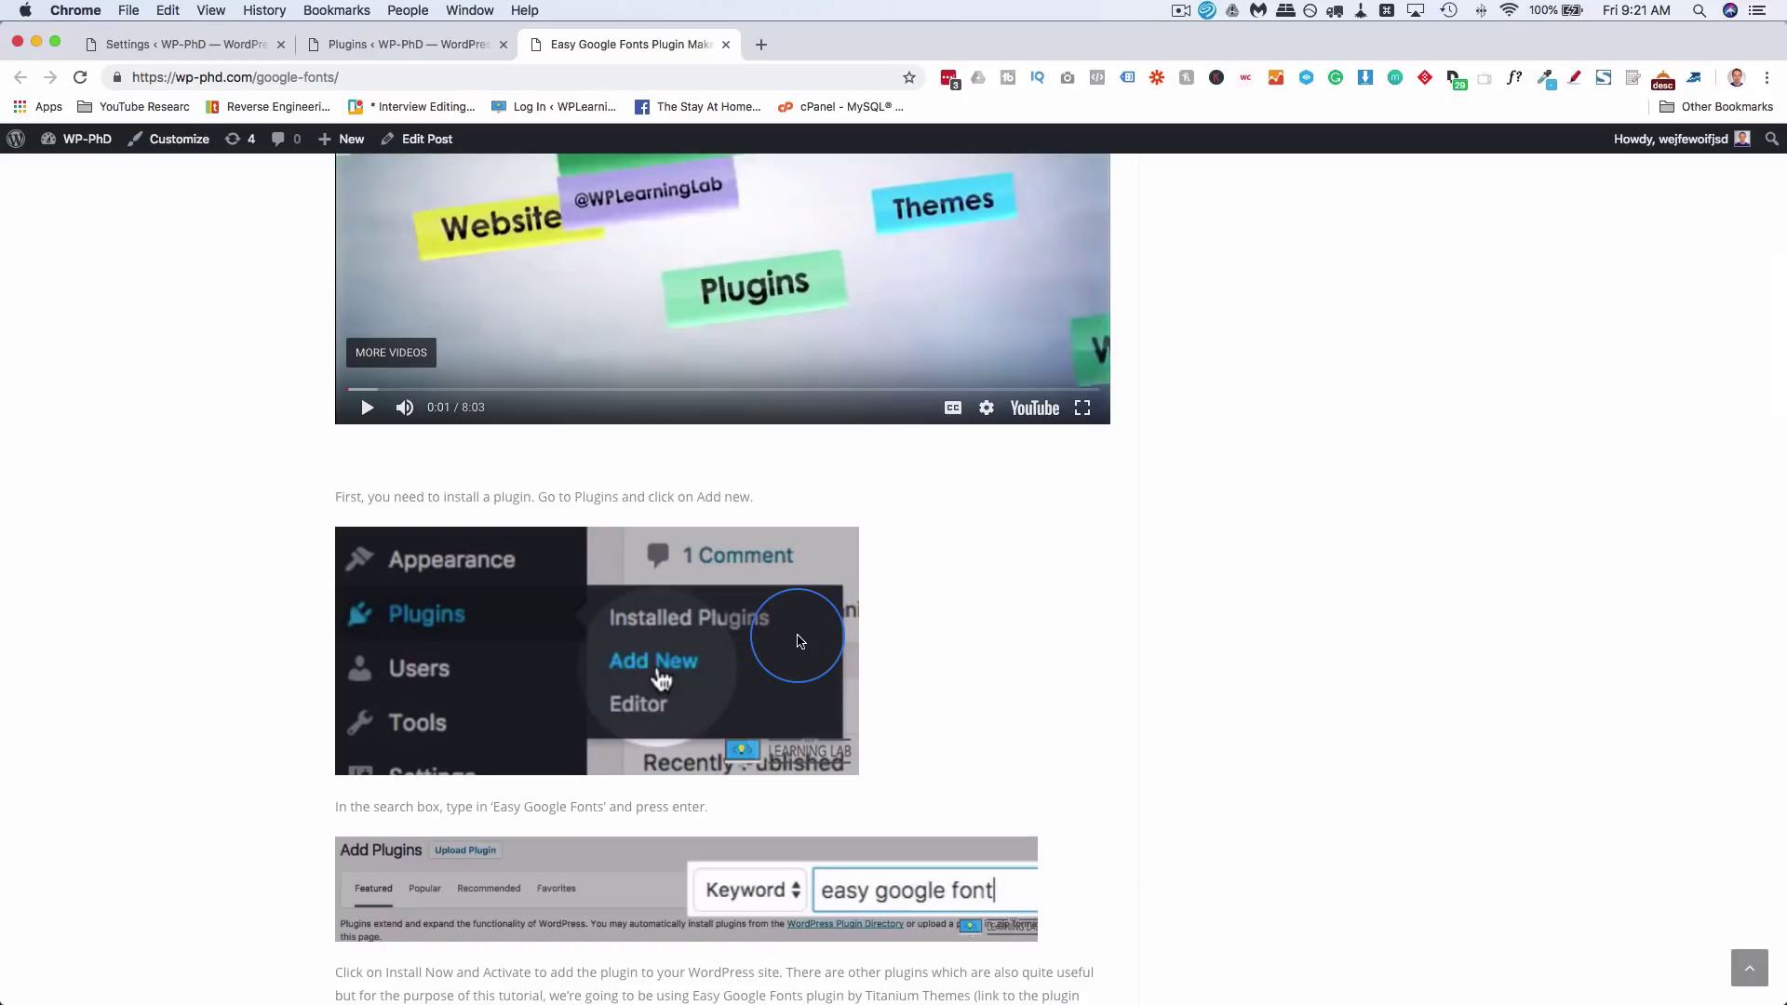
pyautogui.scroll(8, 1278, 612)
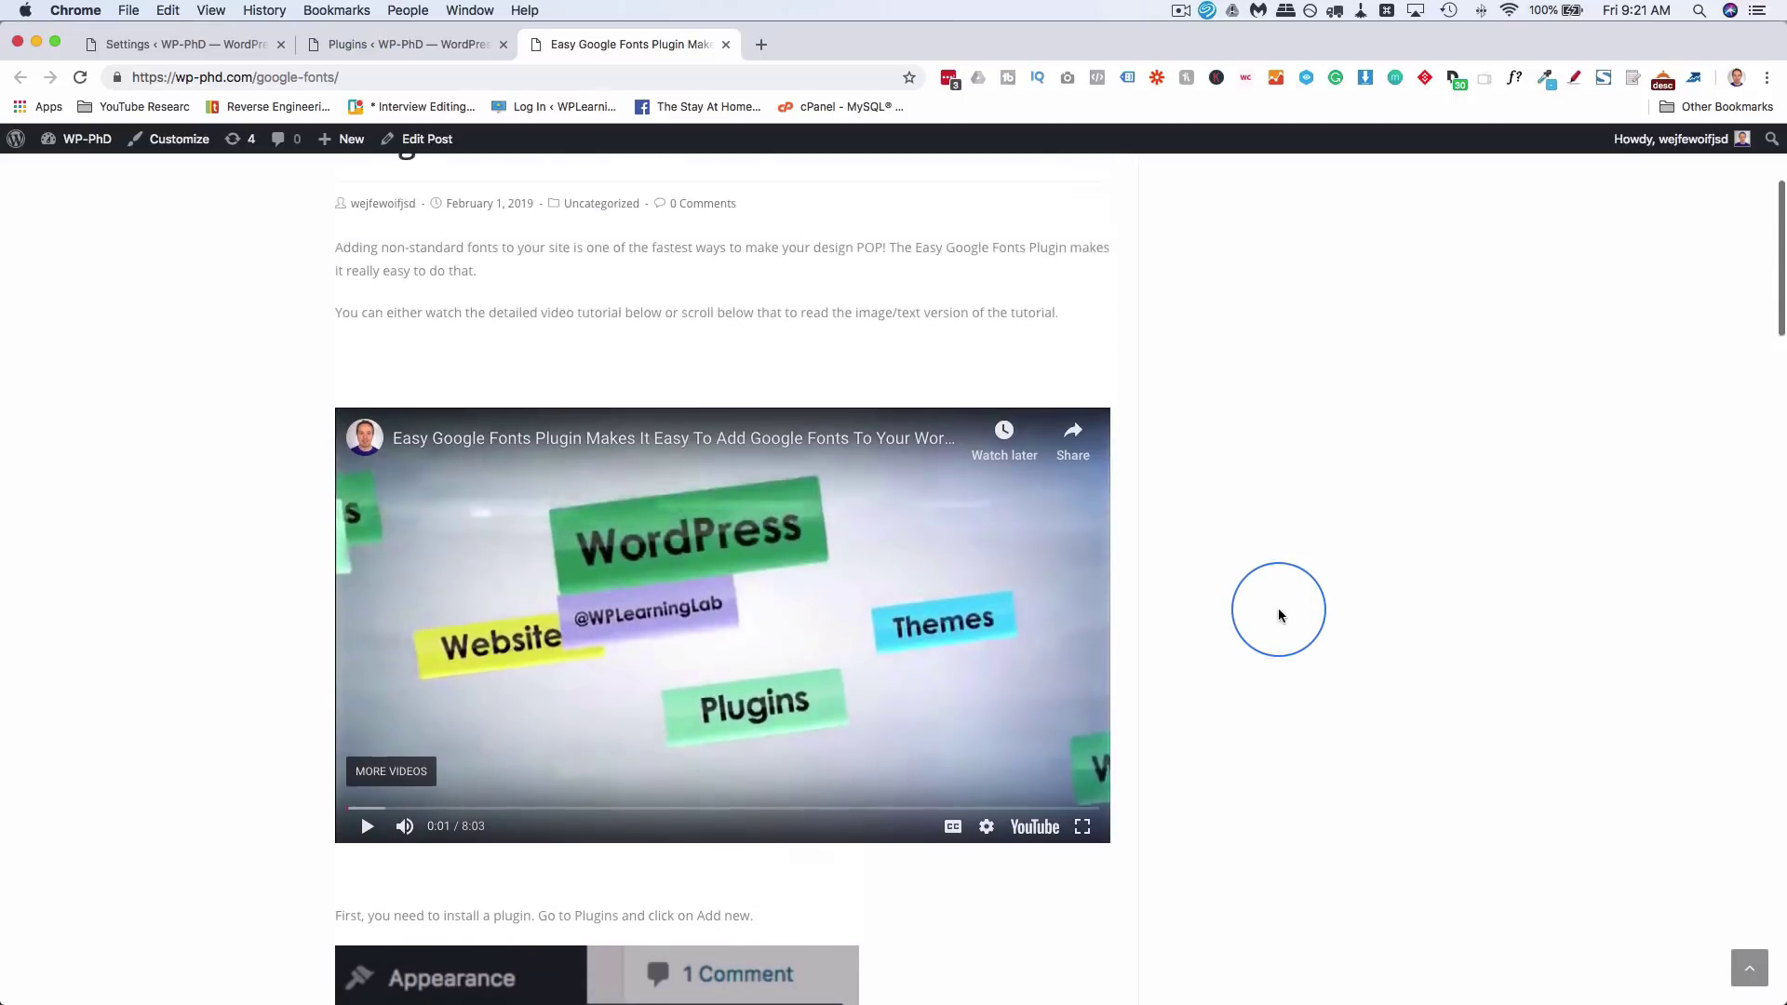
pyautogui.scroll(2, 1278, 614)
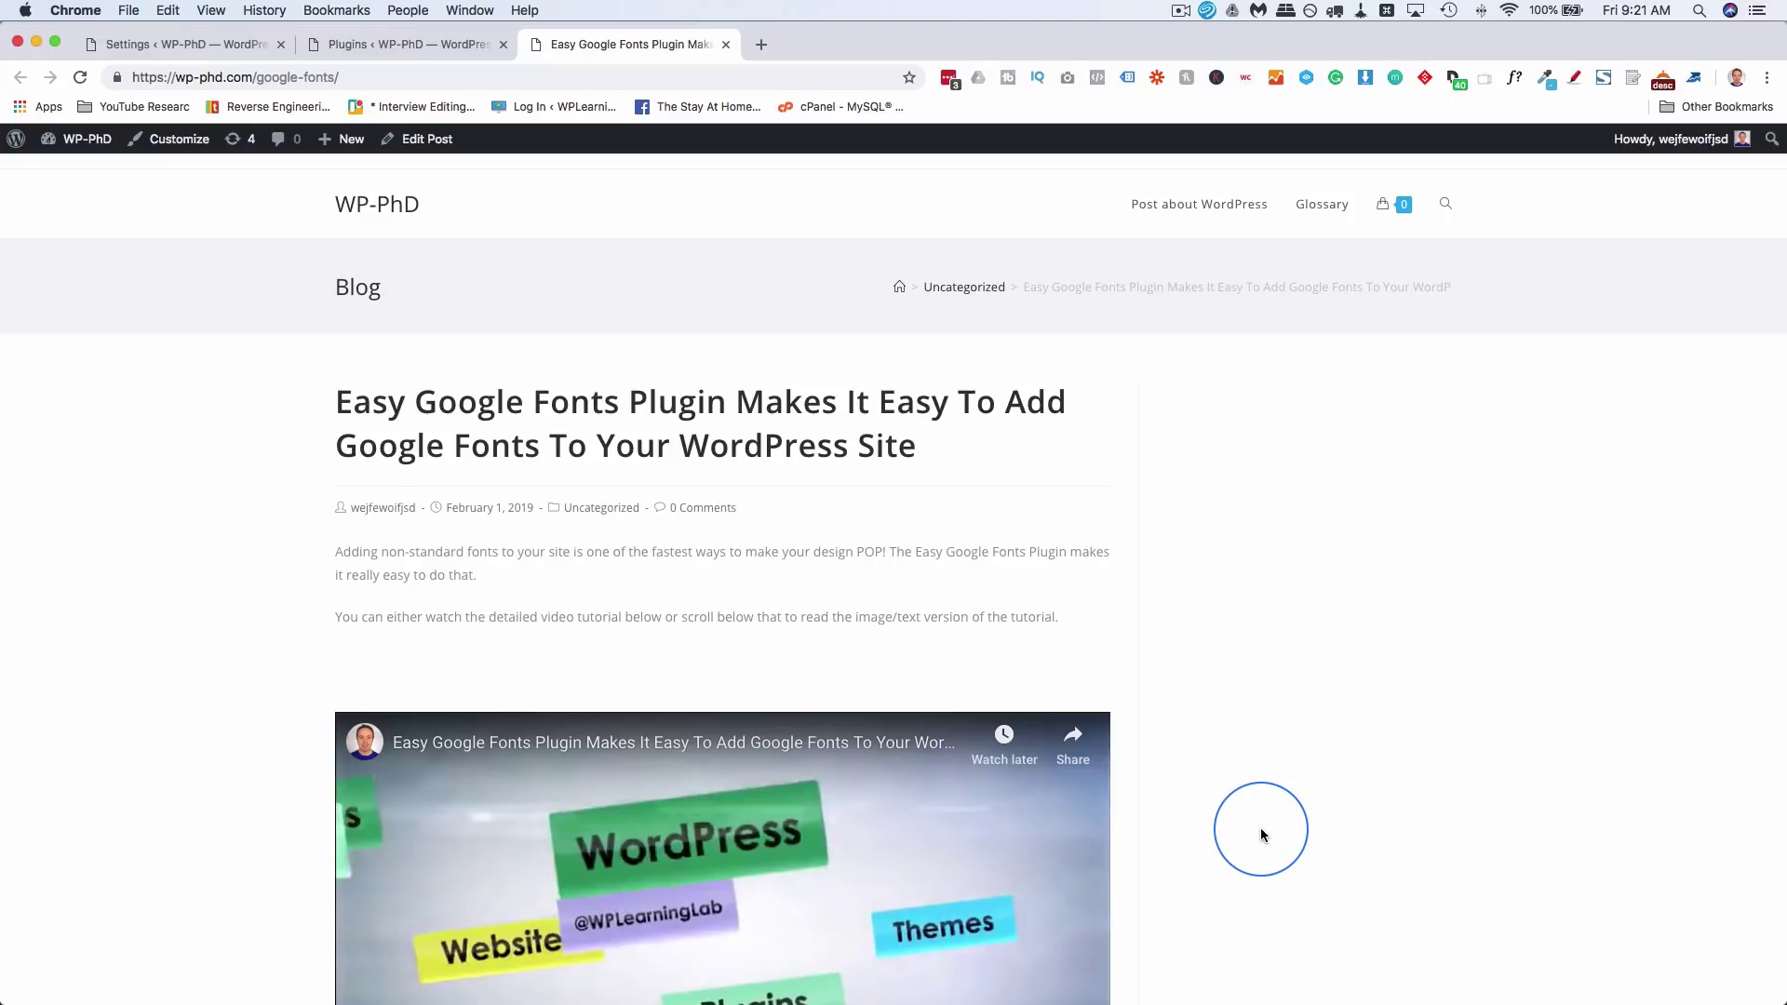
pyautogui.scroll(-20, 1261, 835)
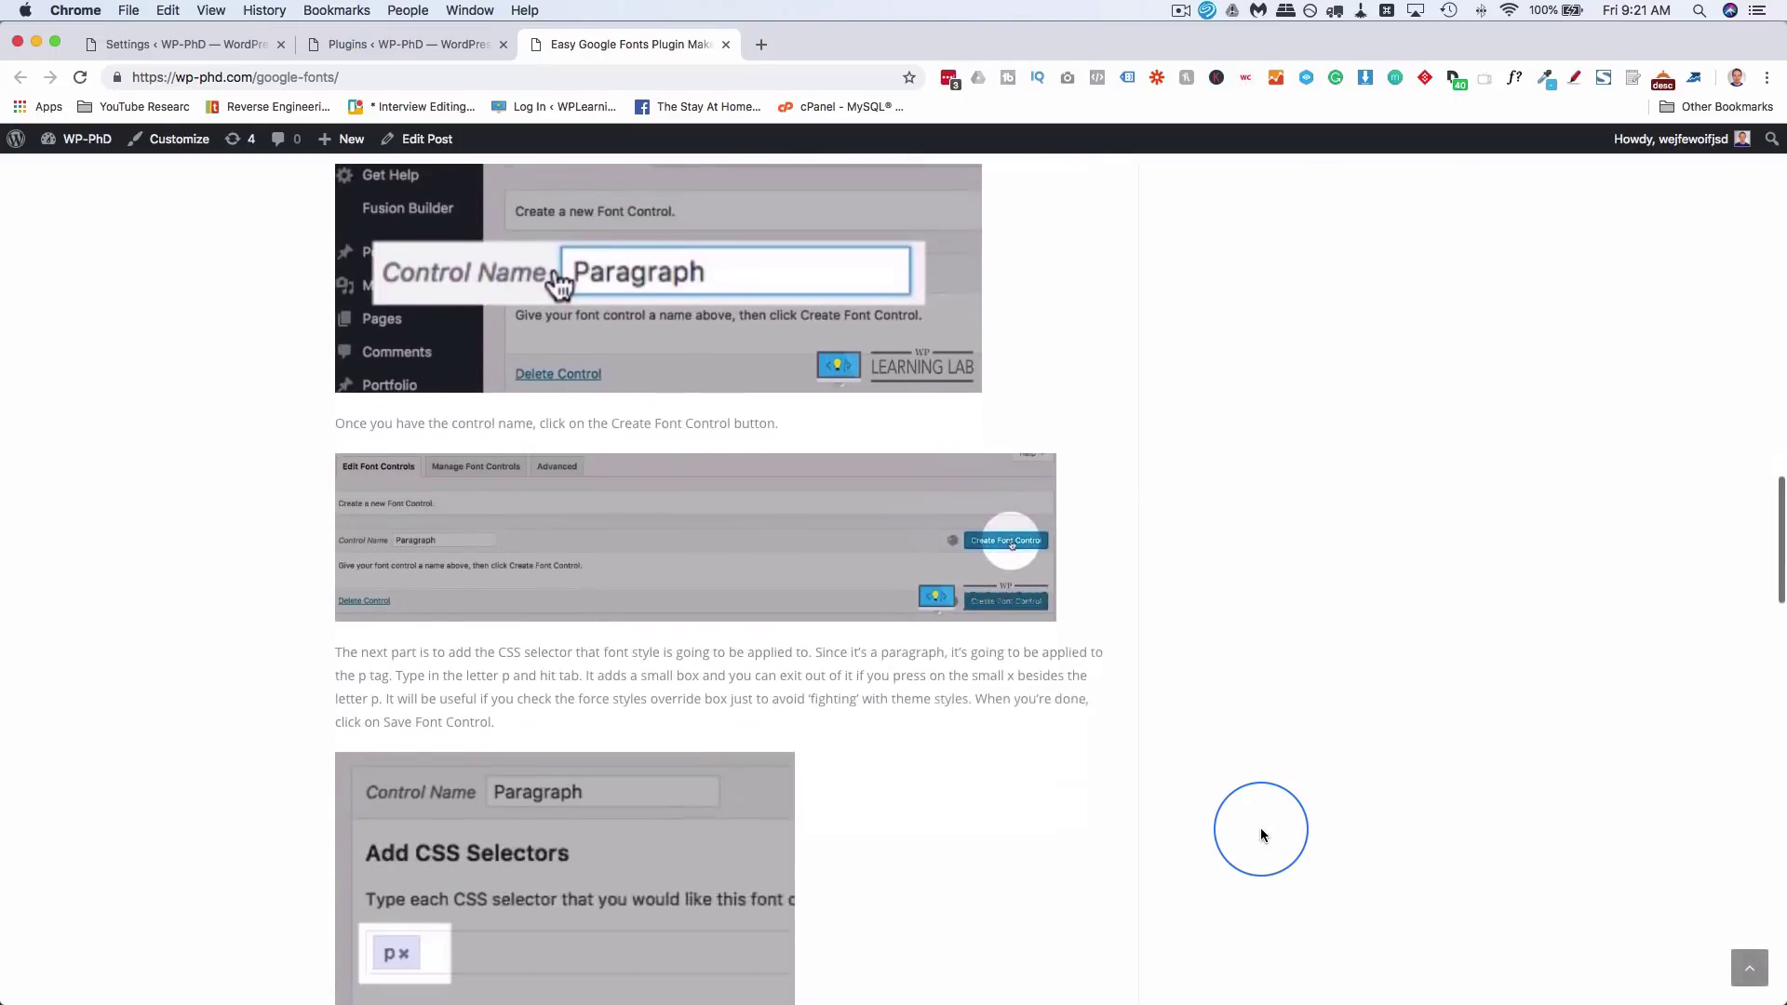
pyautogui.scroll(-20, 1261, 835)
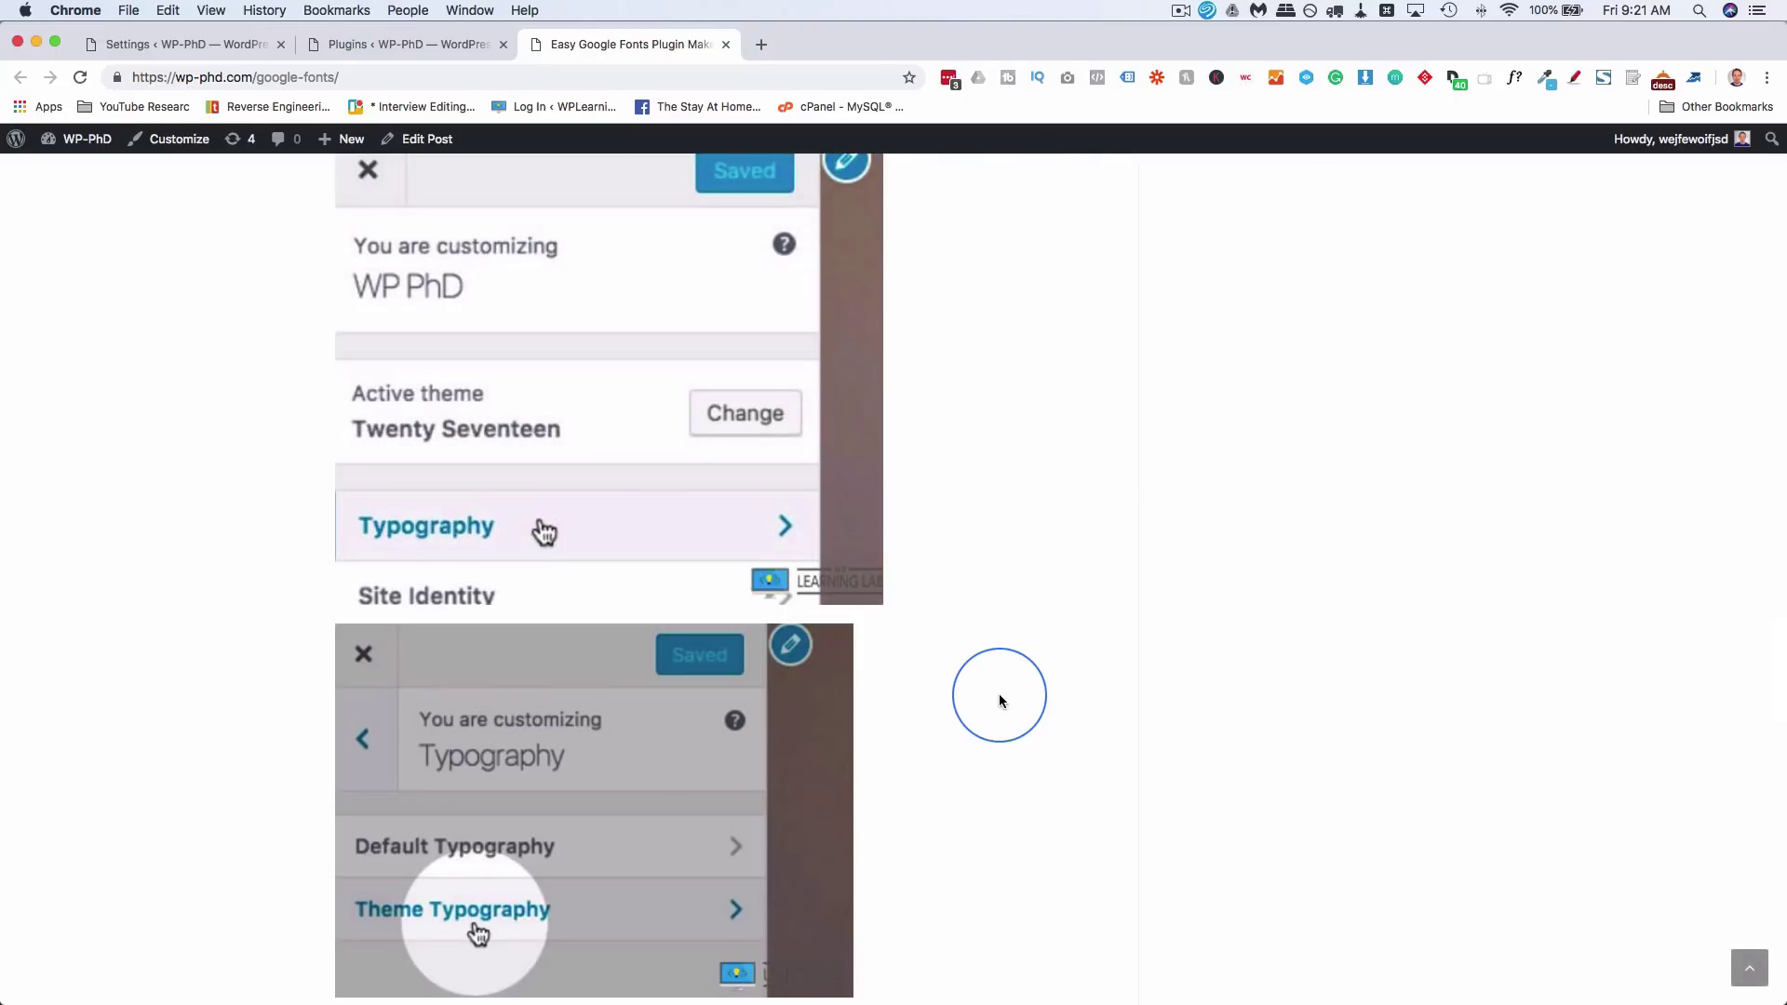
pyautogui.scroll(-15, 981, 652)
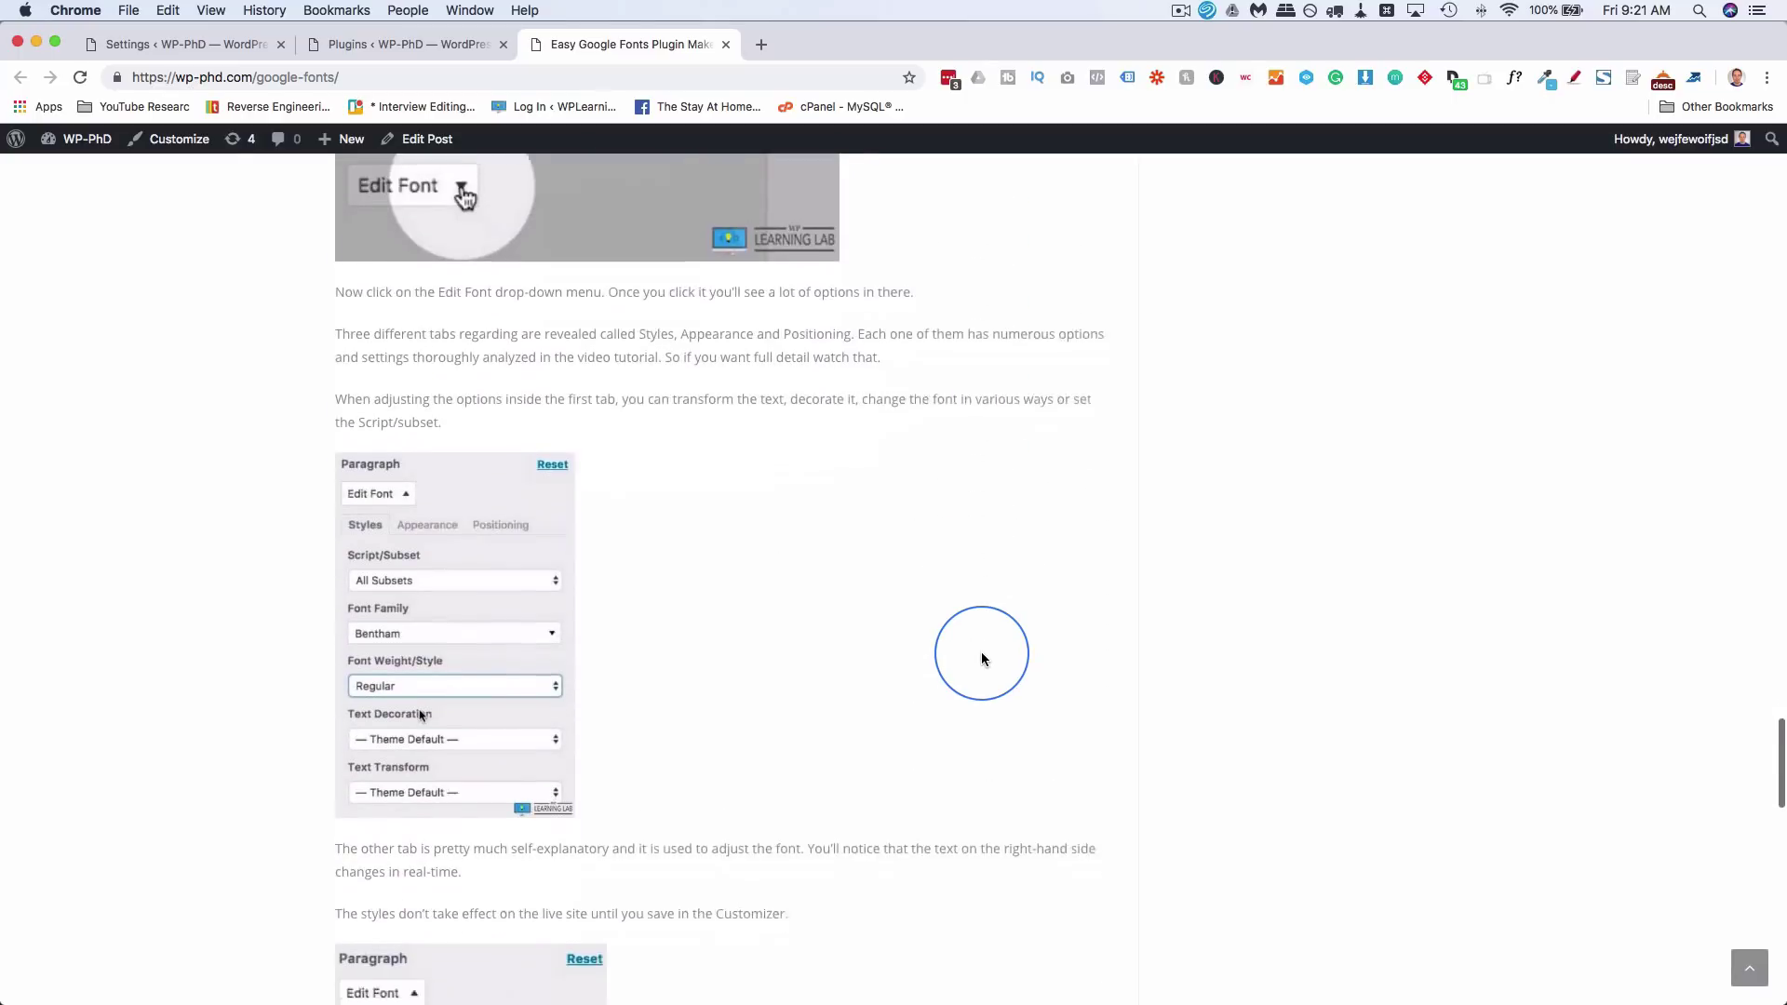
pyautogui.scroll(-8, 981, 659)
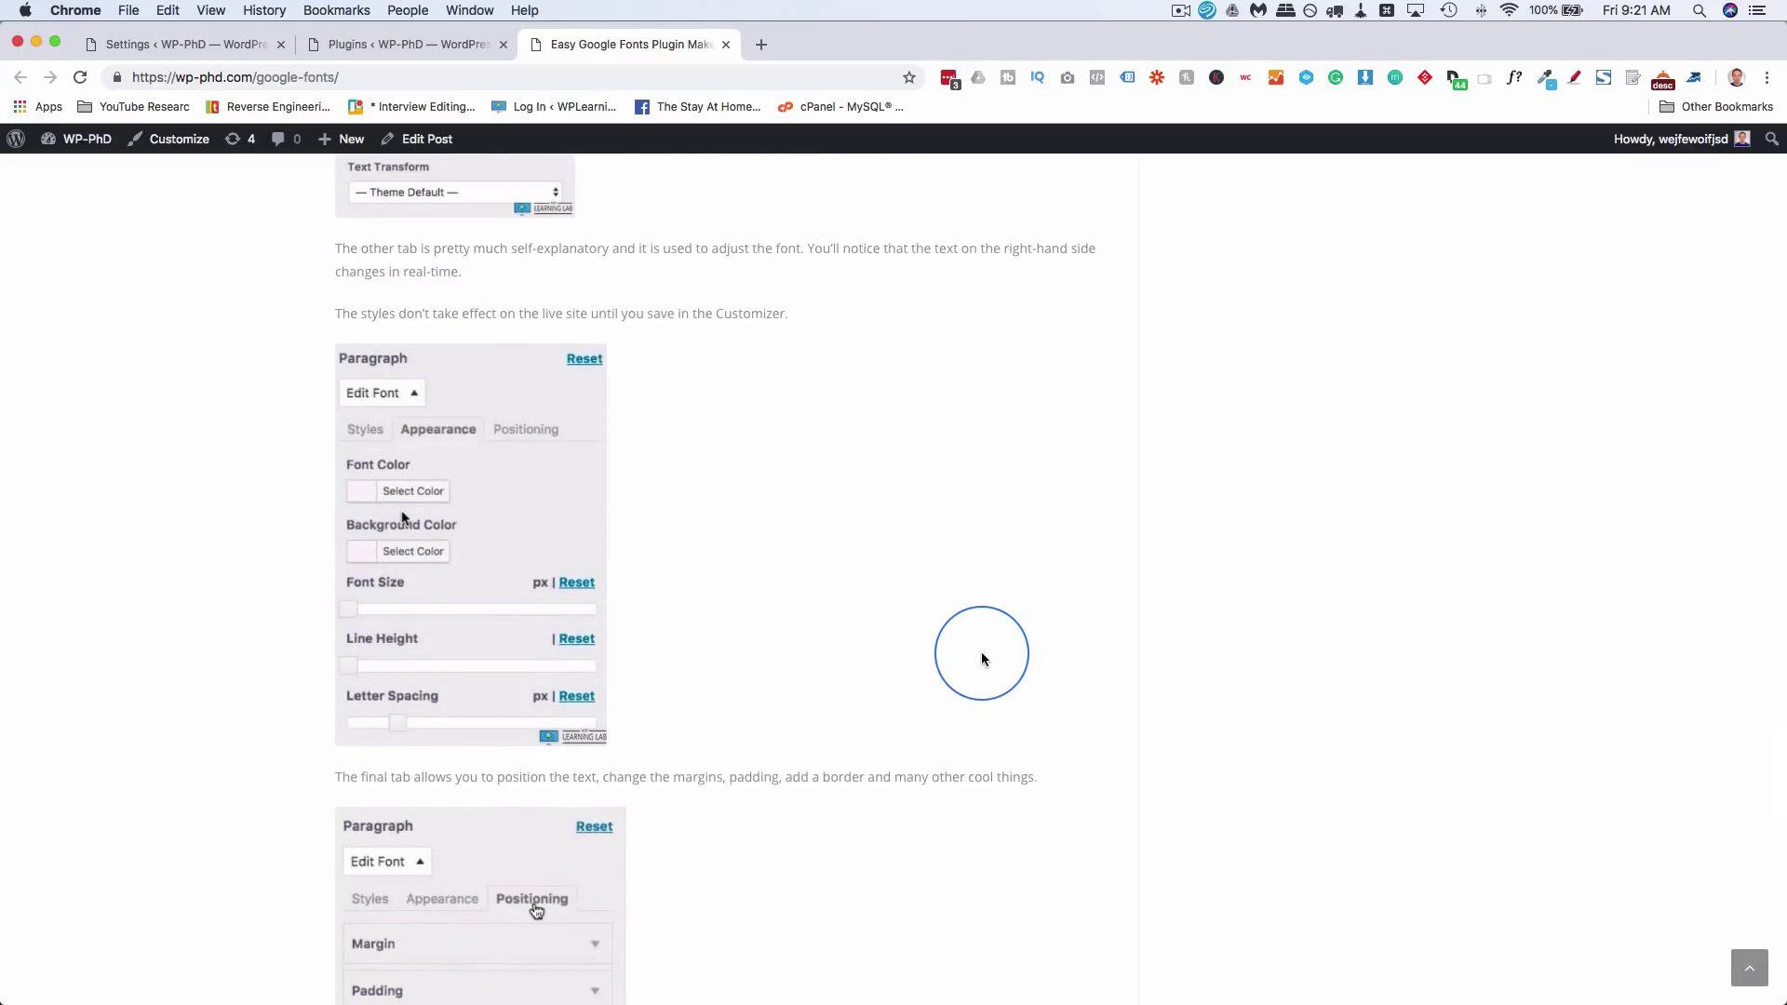
pyautogui.scroll(-20, 980, 659)
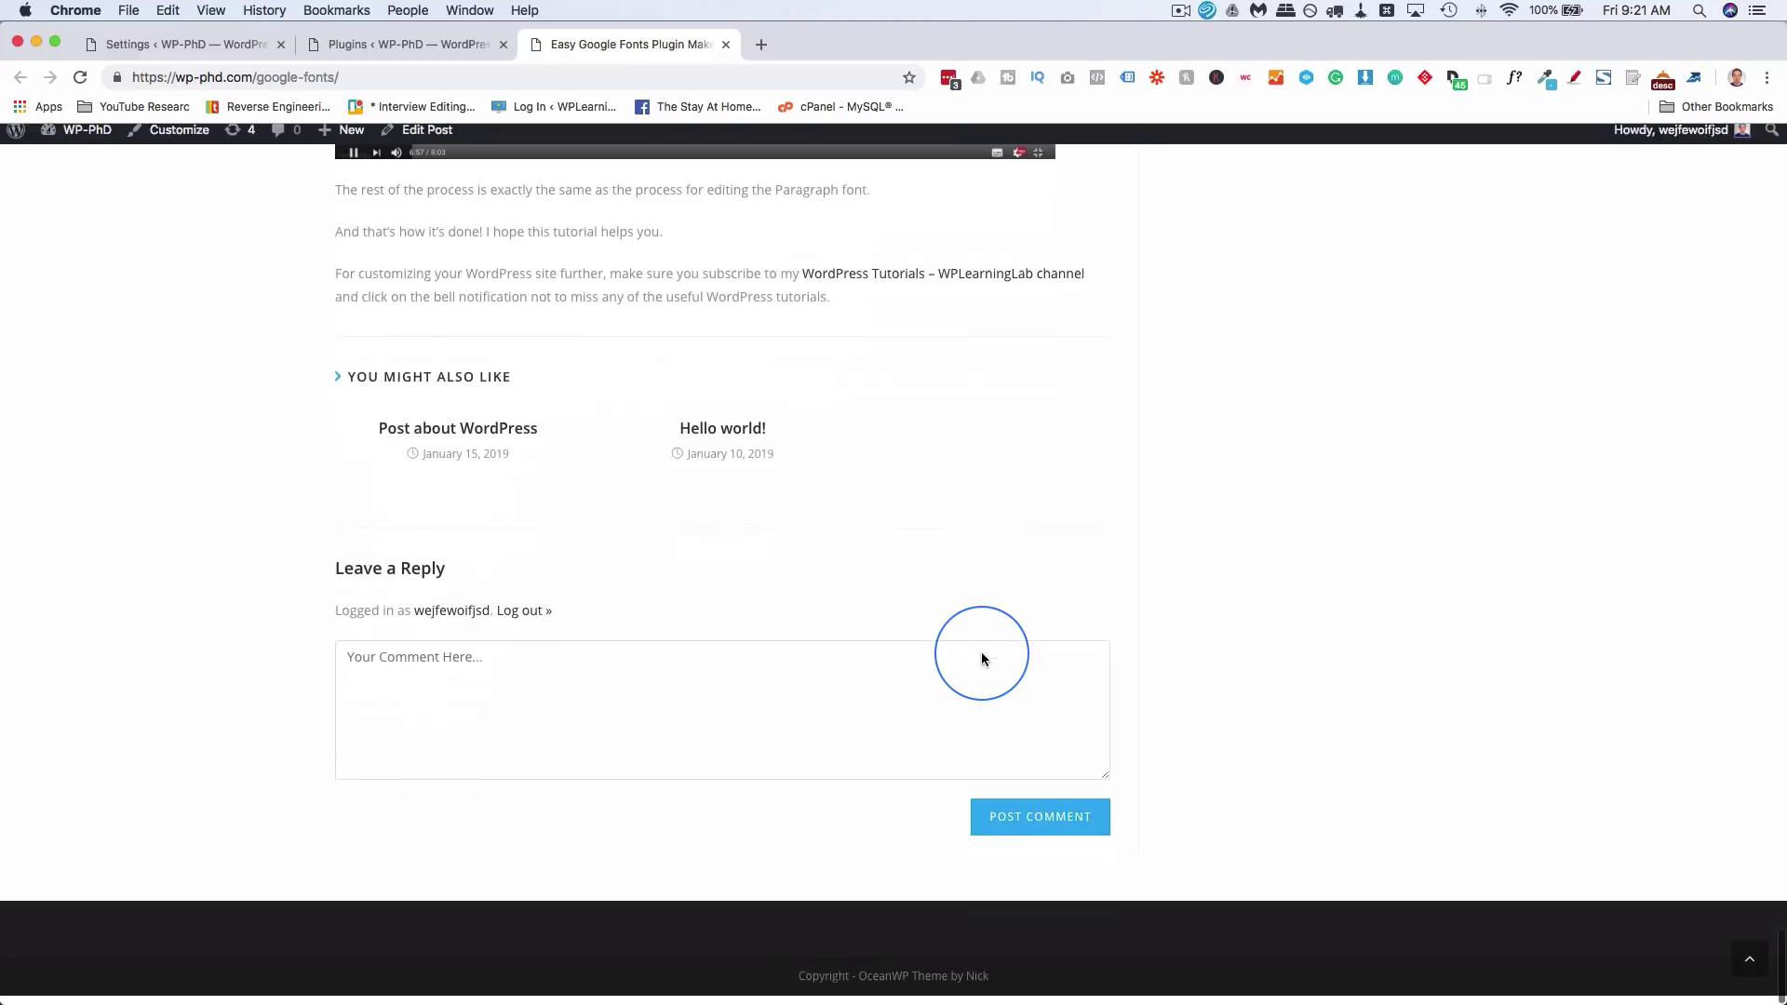
pyautogui.scroll(20, 930, 387)
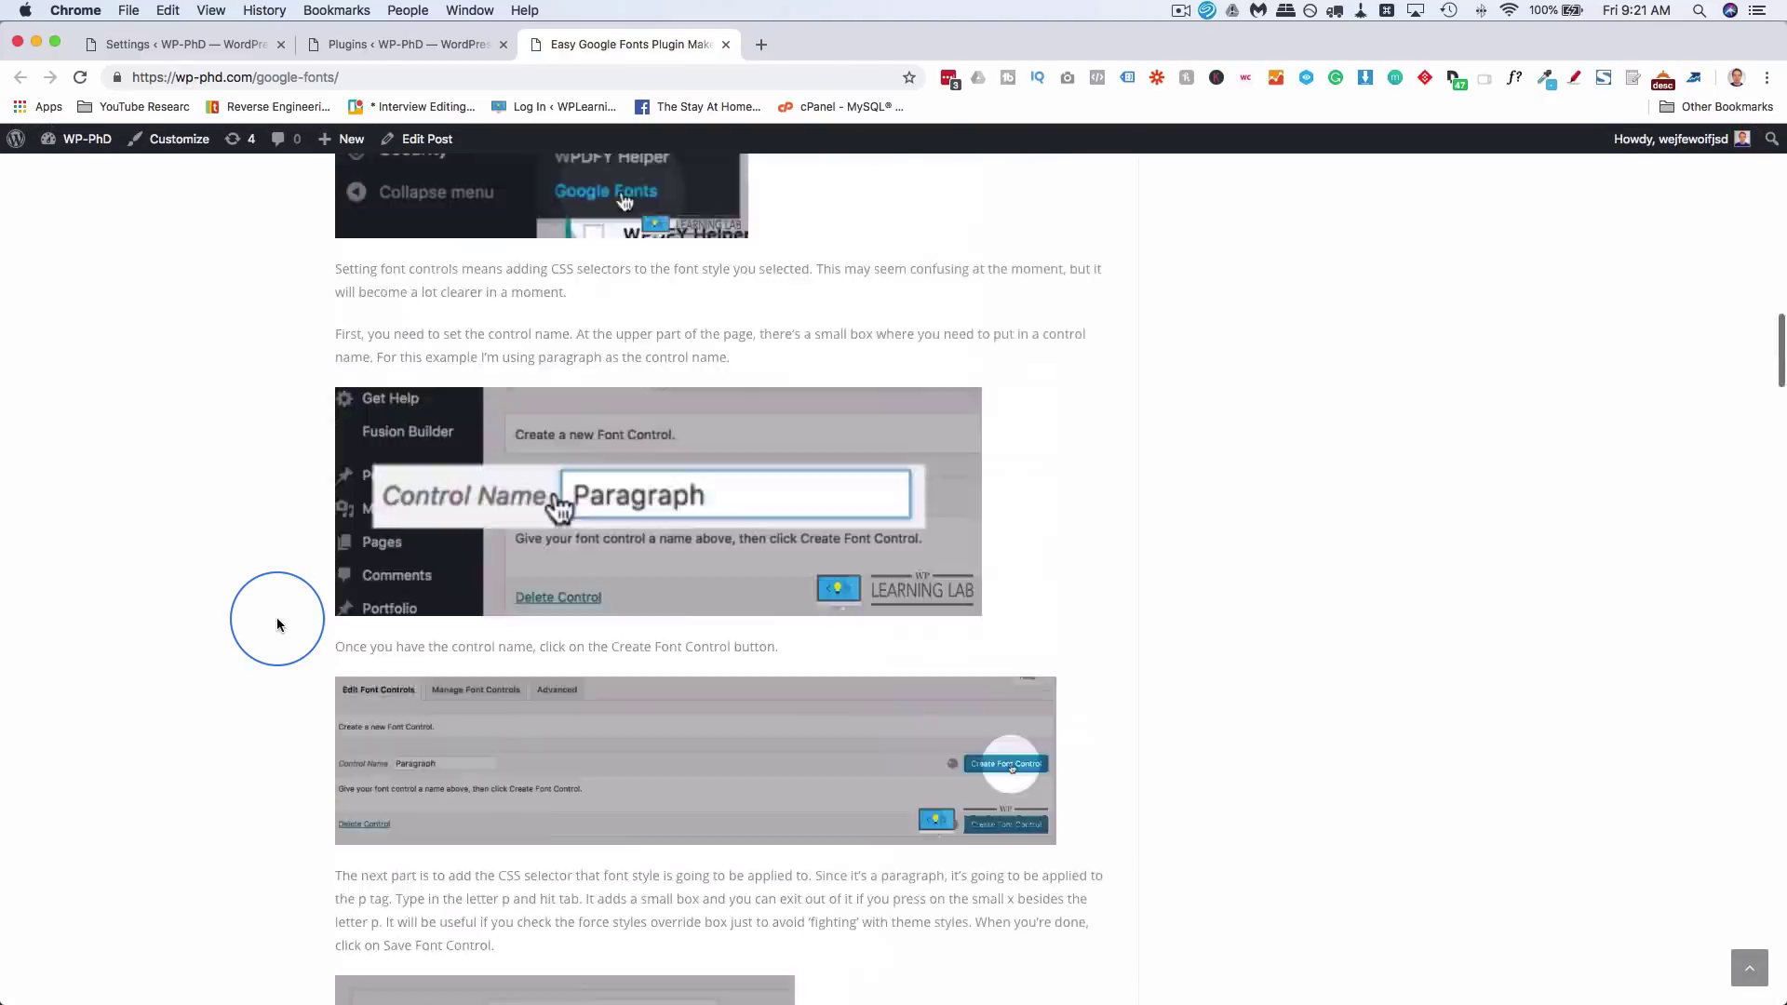
pyautogui.scroll(15, 277, 624)
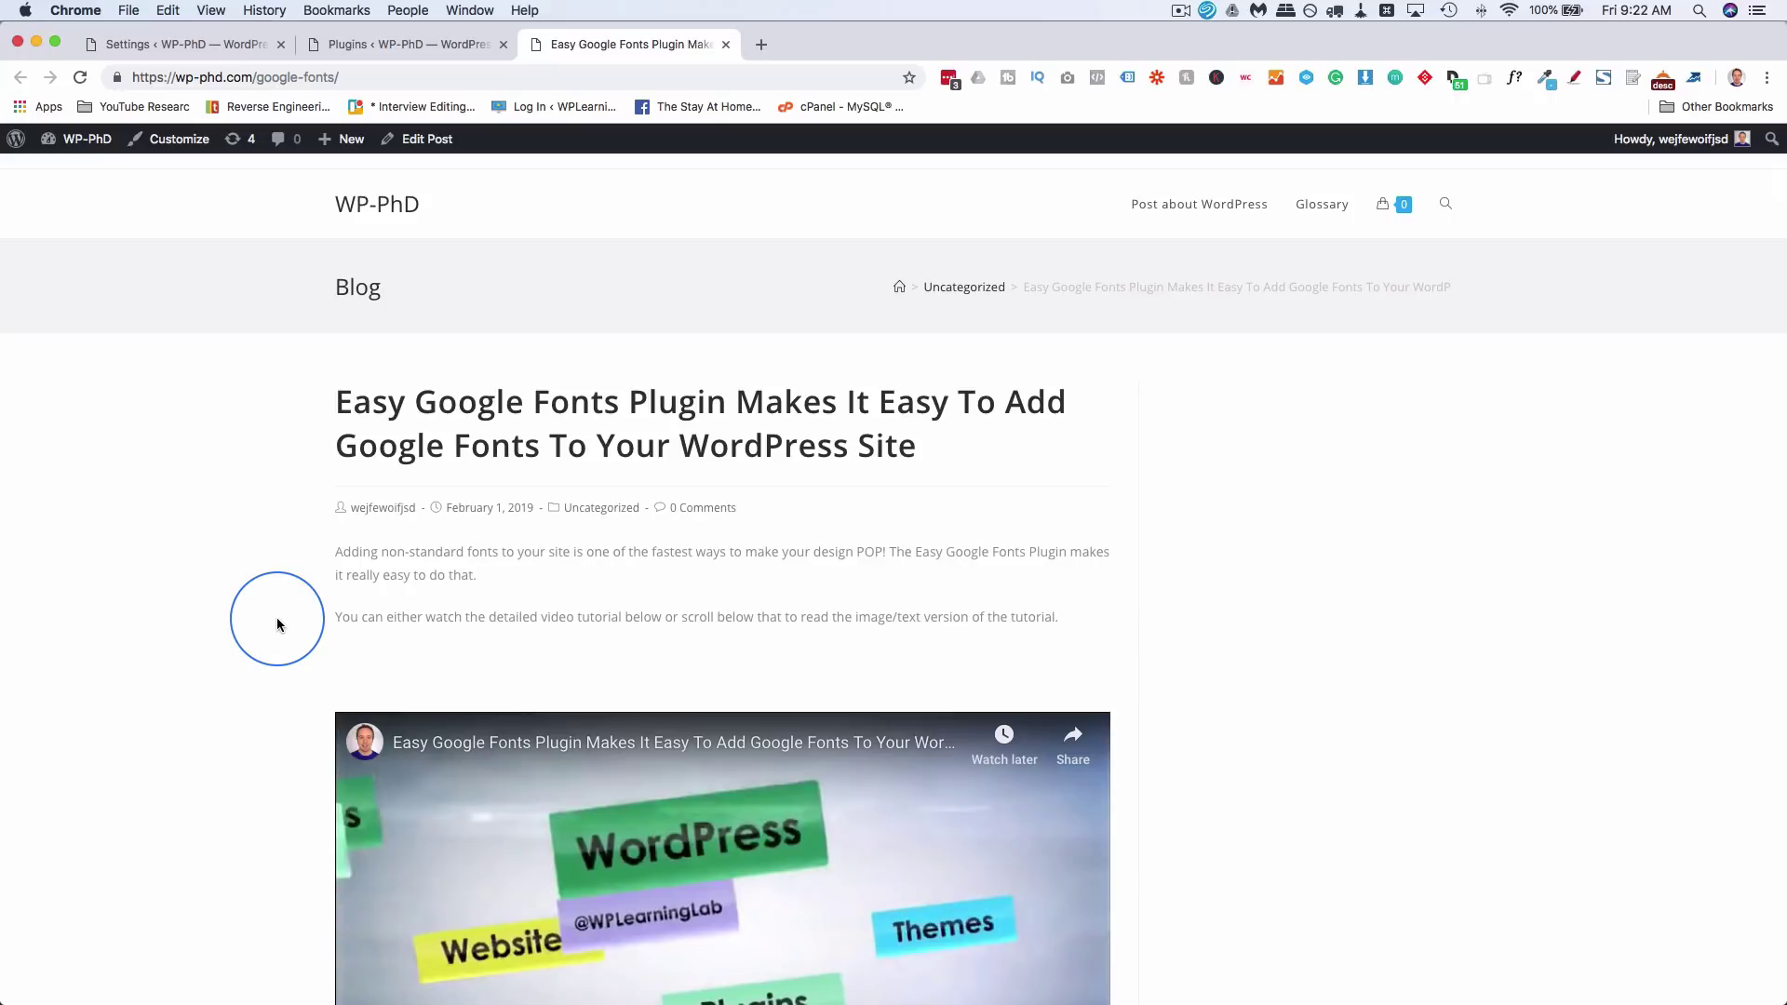
# Deactivate the Lazy Load by WP Rocket plugin in the Plugins list.
pyautogui.click(423, 43)
pyautogui.scroll(-5, 435, 567)
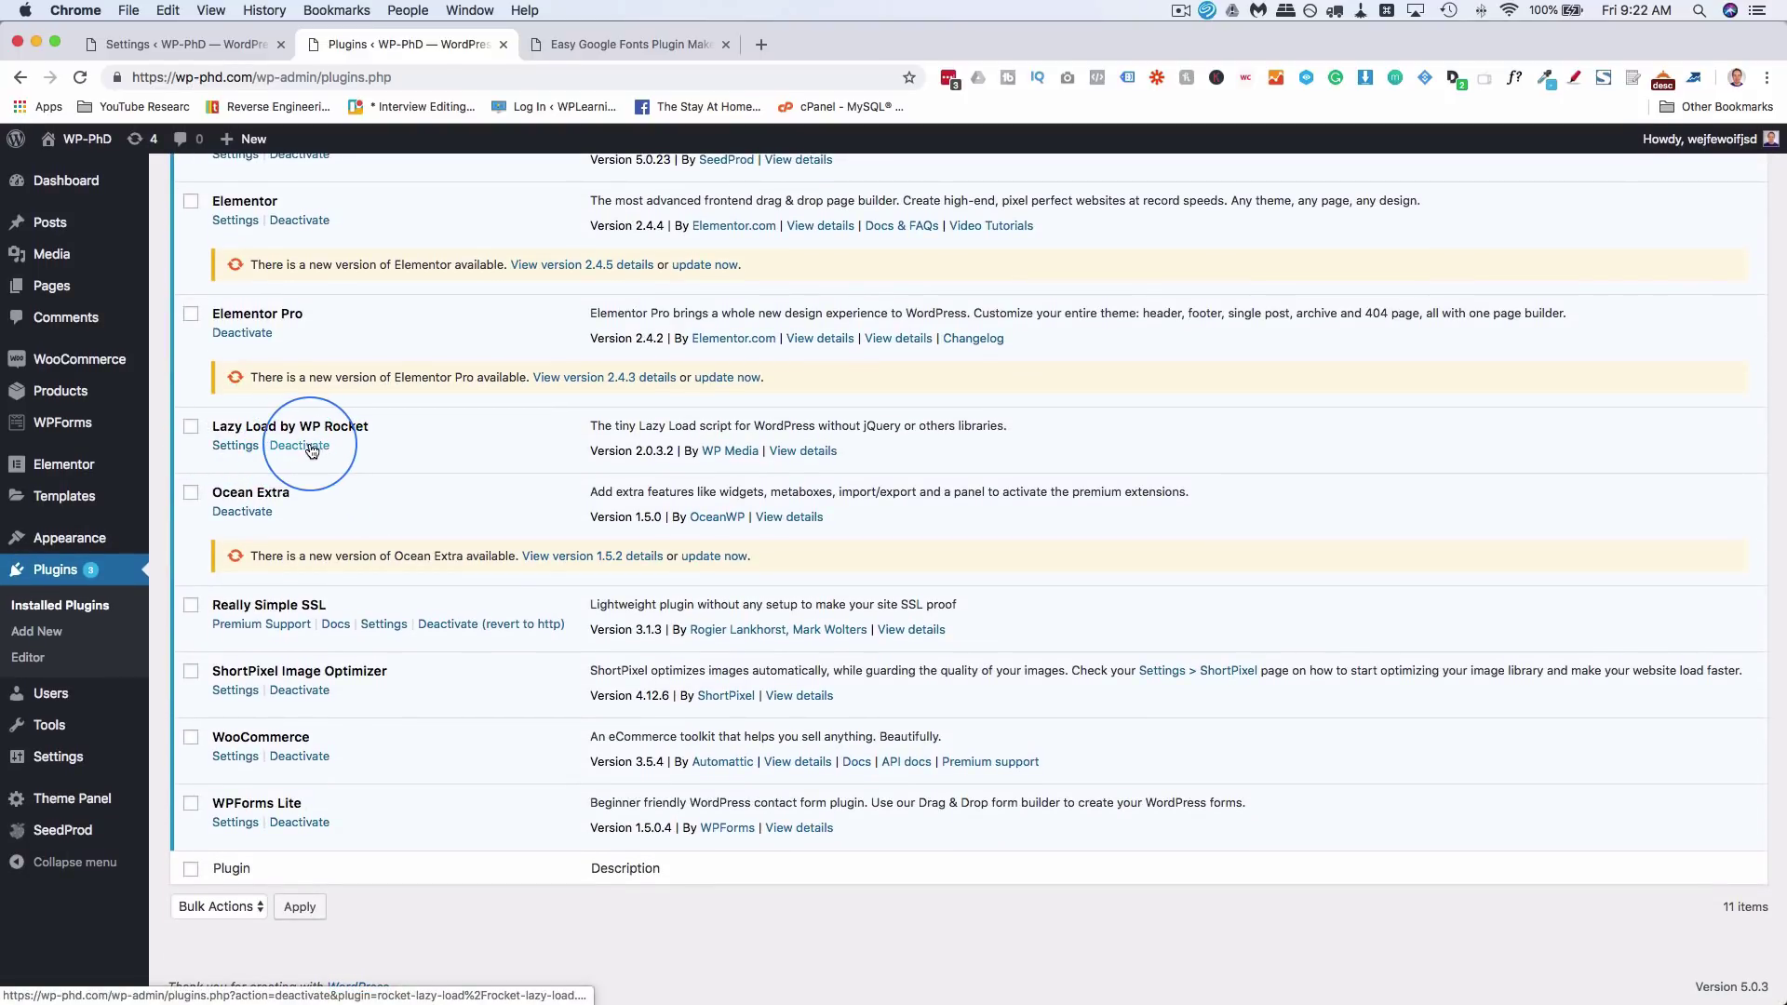
pyautogui.click(300, 446)
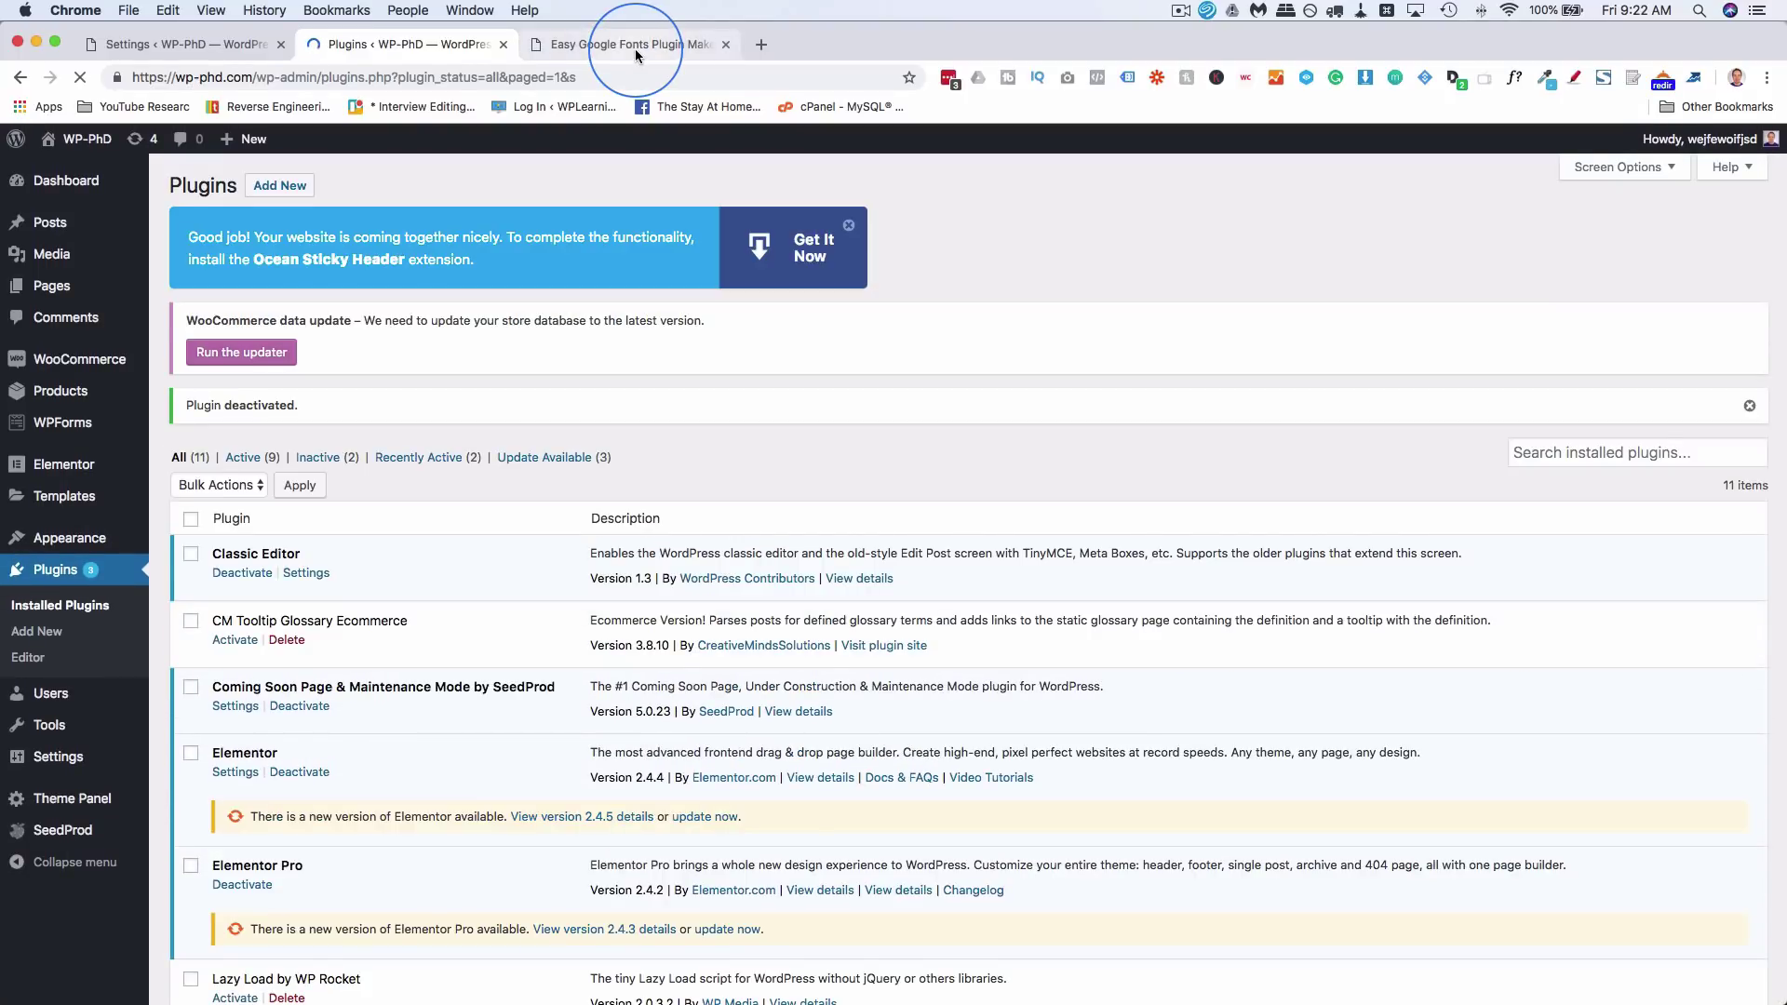
# Reload the Easy Google Fonts post and briefly play then pause its tutorial video.
pyautogui.click(634, 49)
pyautogui.scroll(-2, 186, 512)
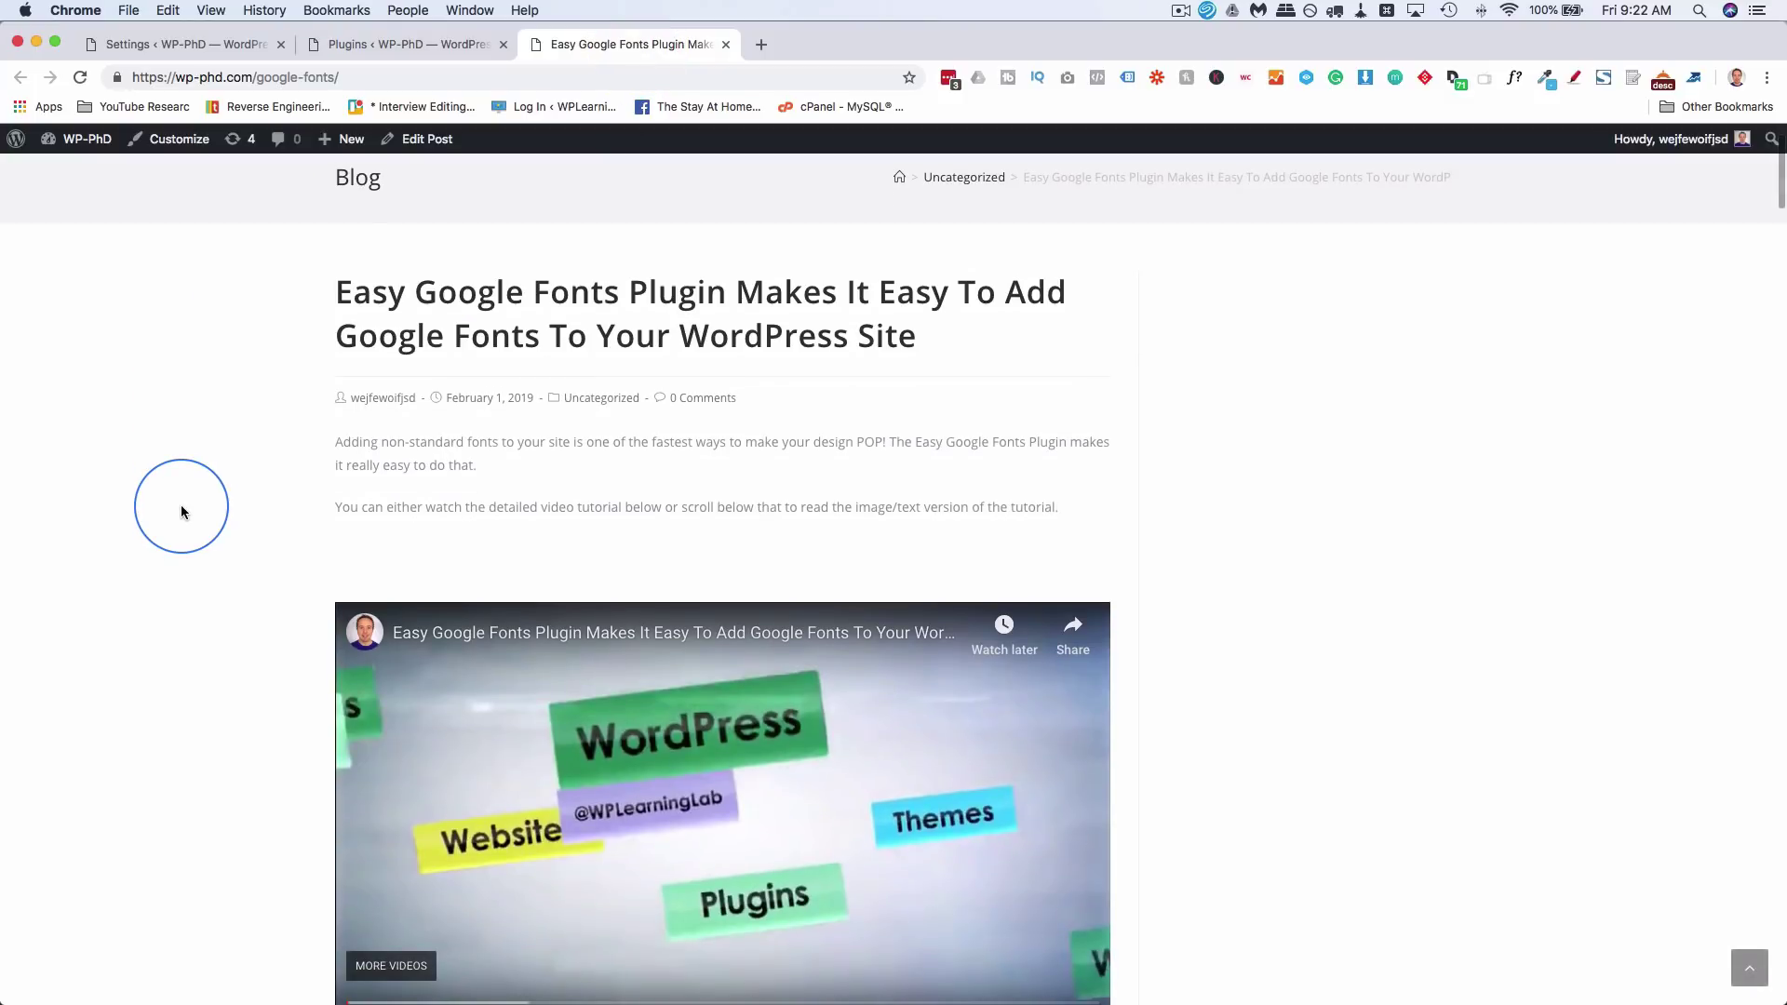
pyautogui.press('super+r')
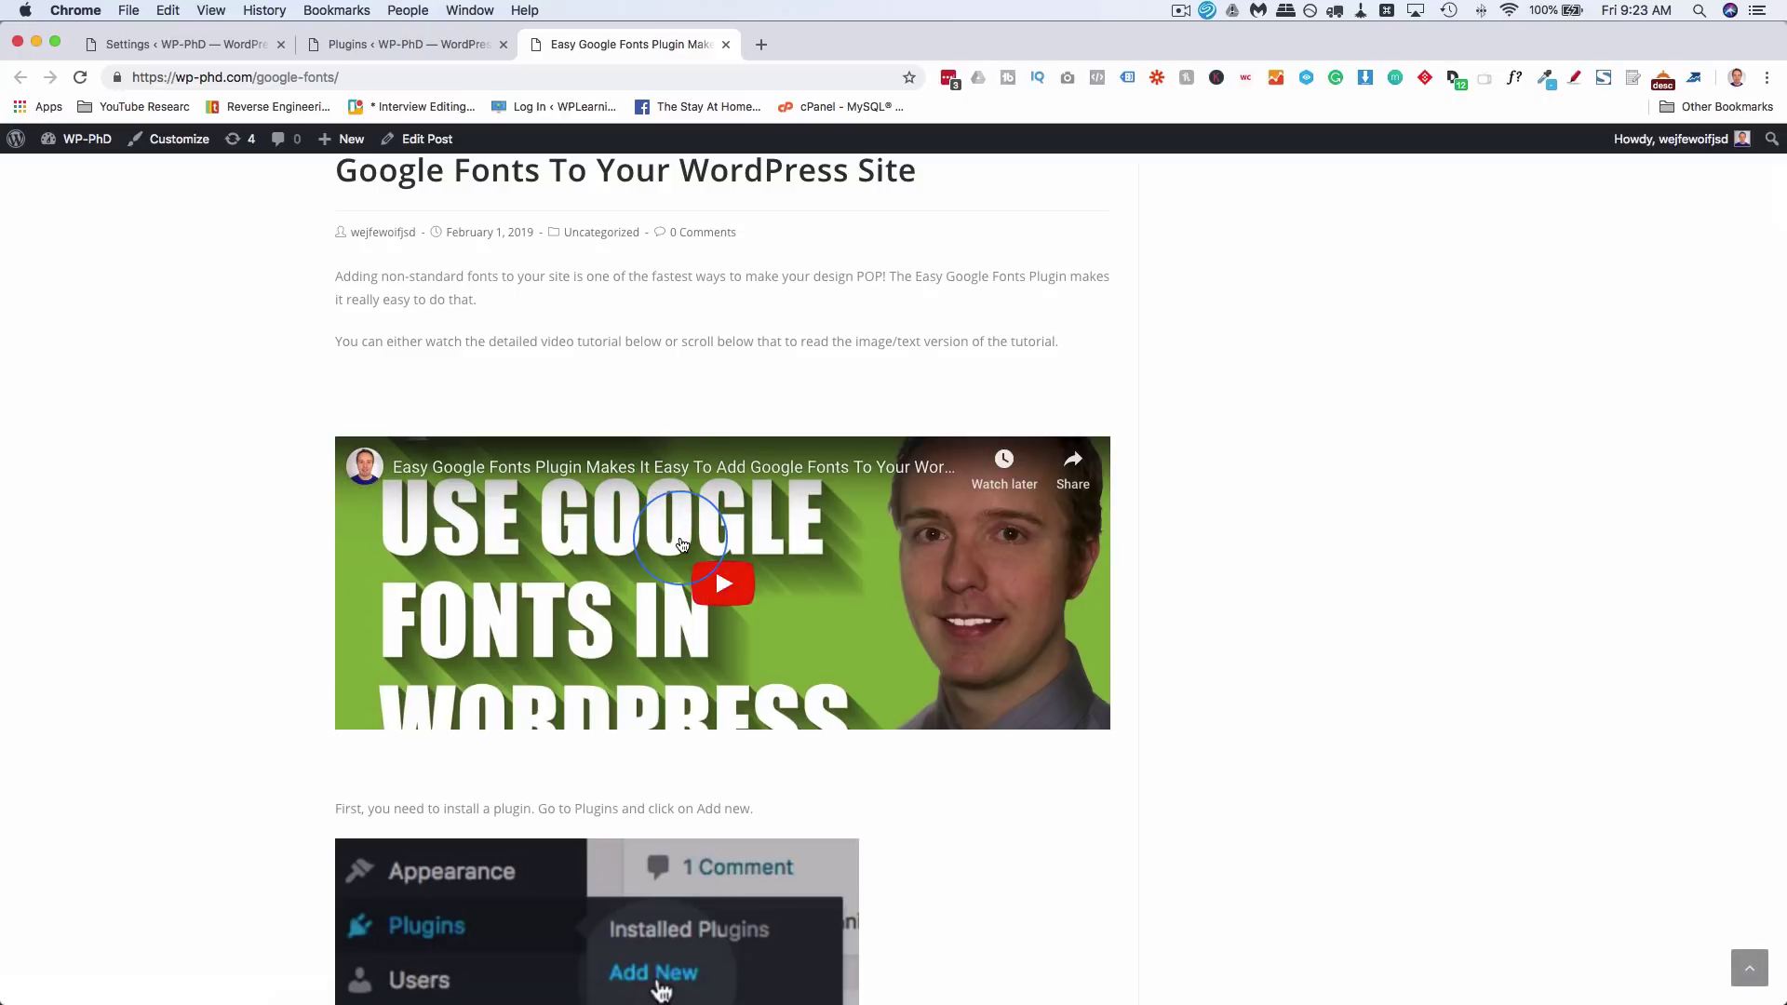
pyautogui.click(724, 581)
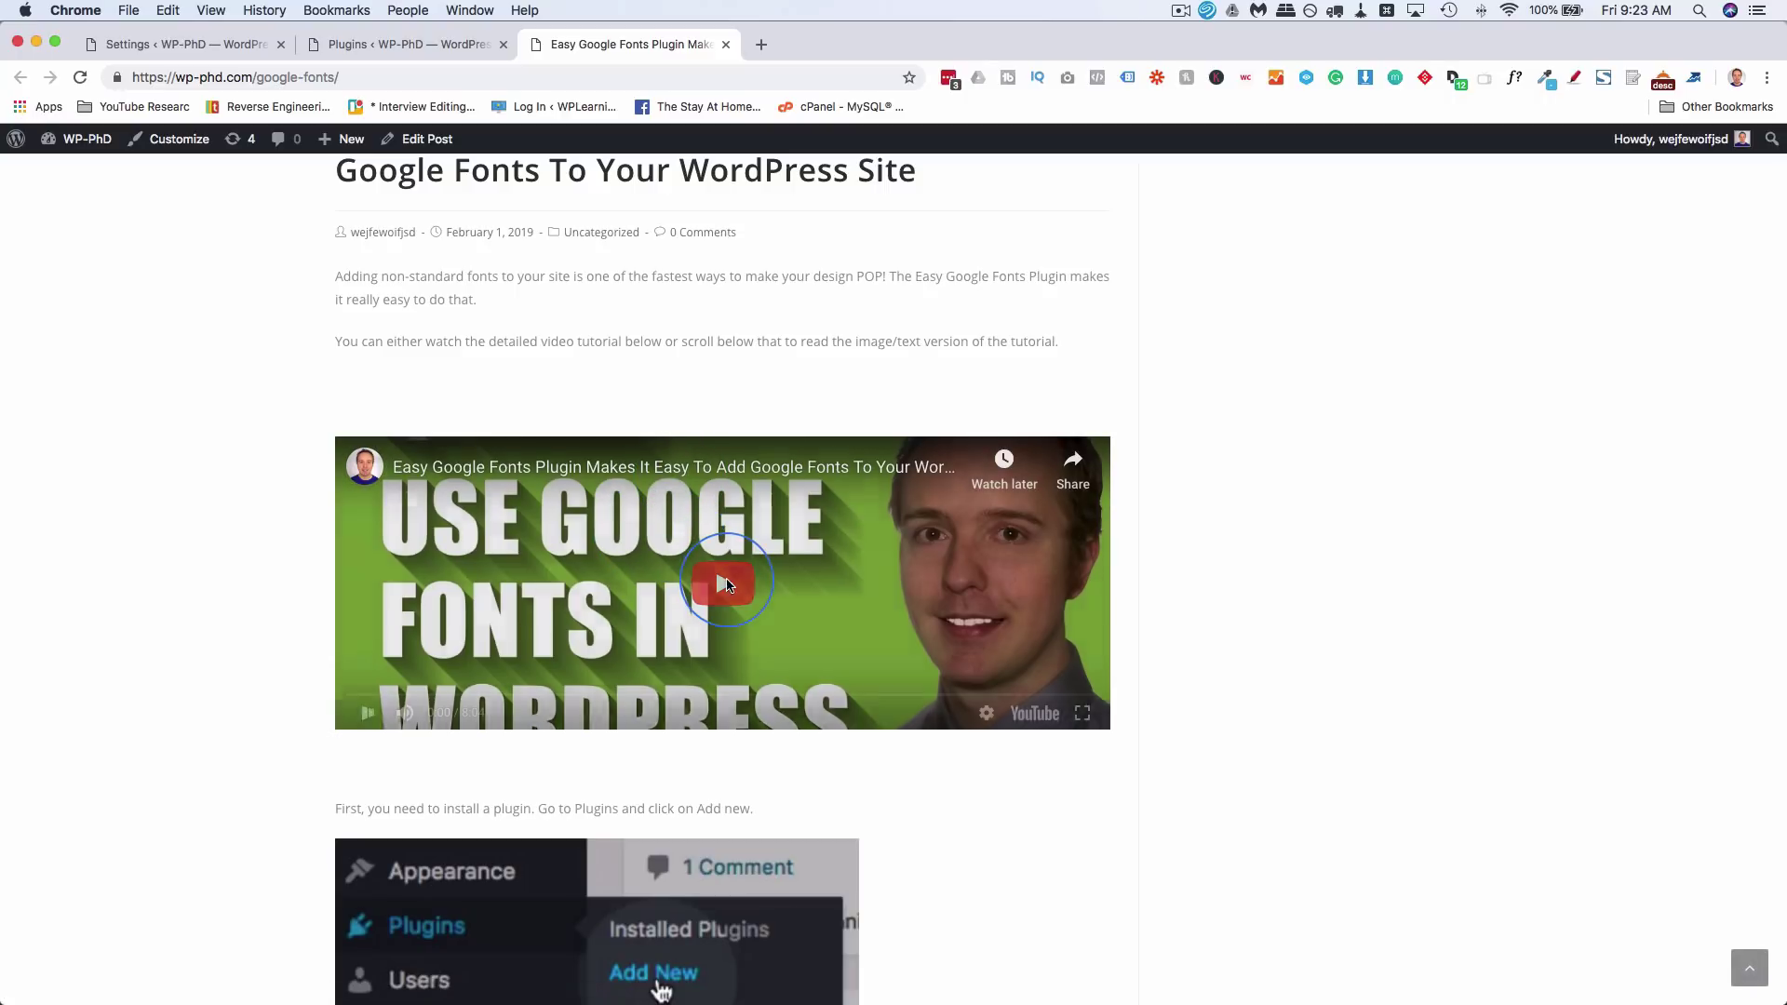
pyautogui.click(367, 714)
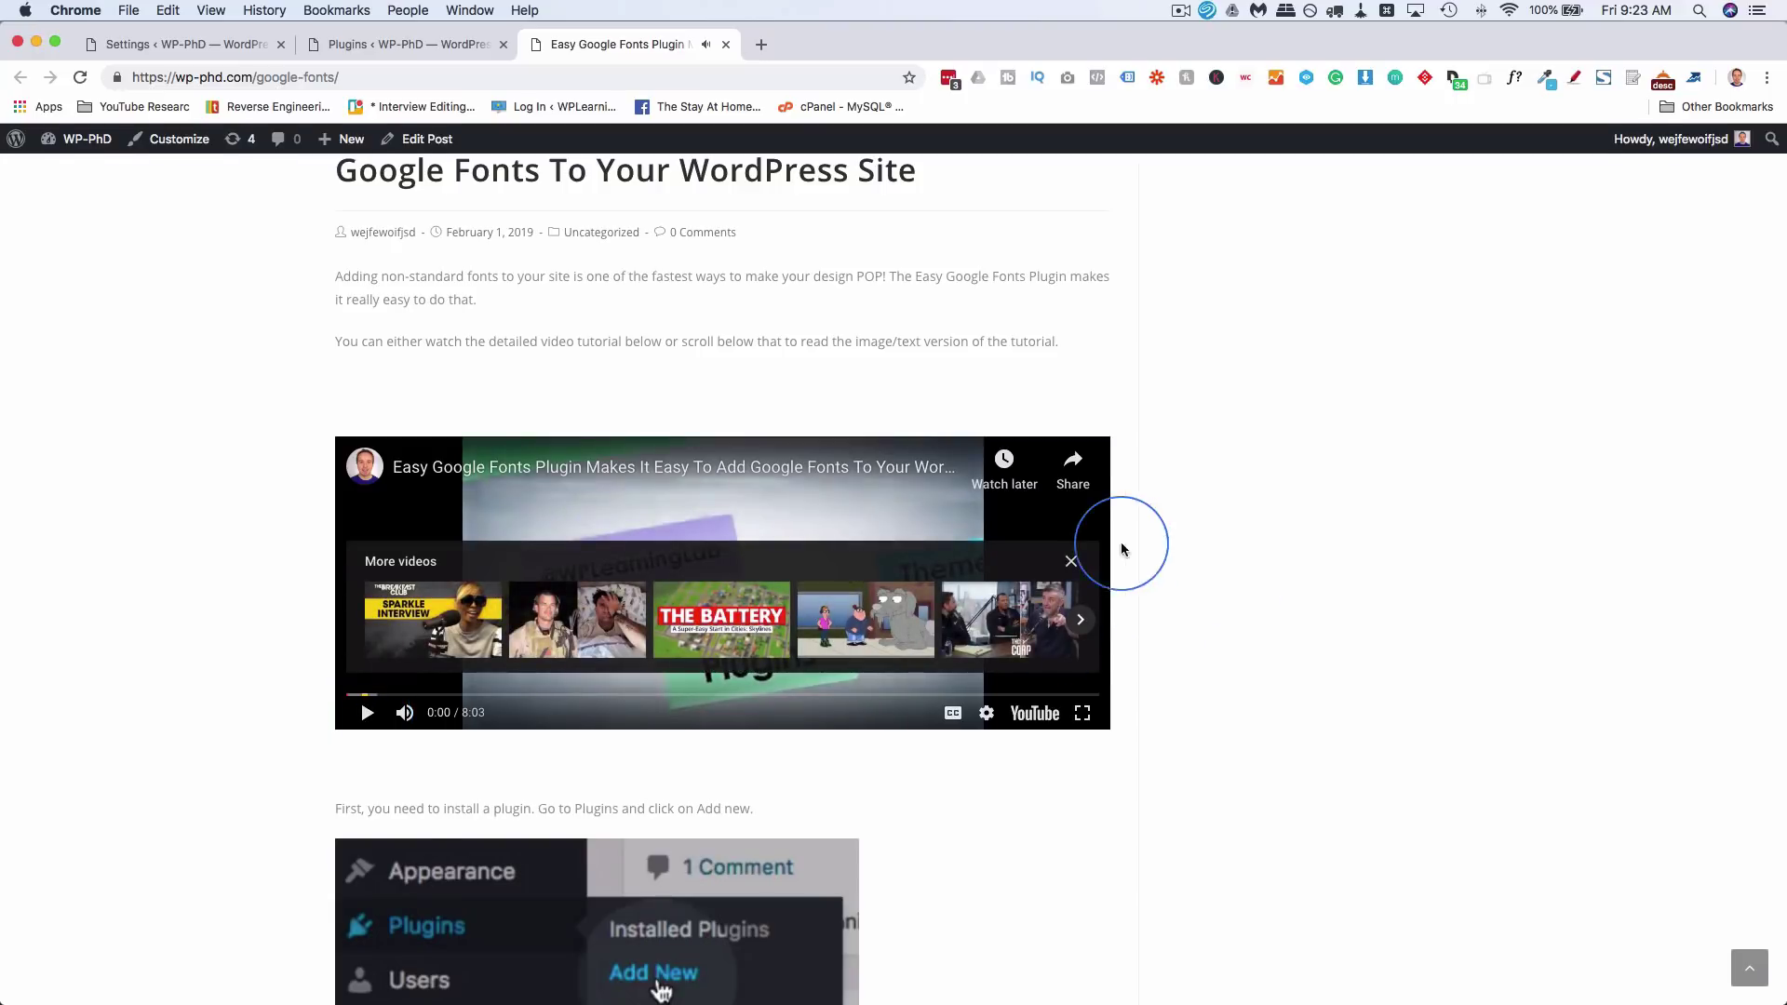
pyautogui.scroll(5, 1117, 633)
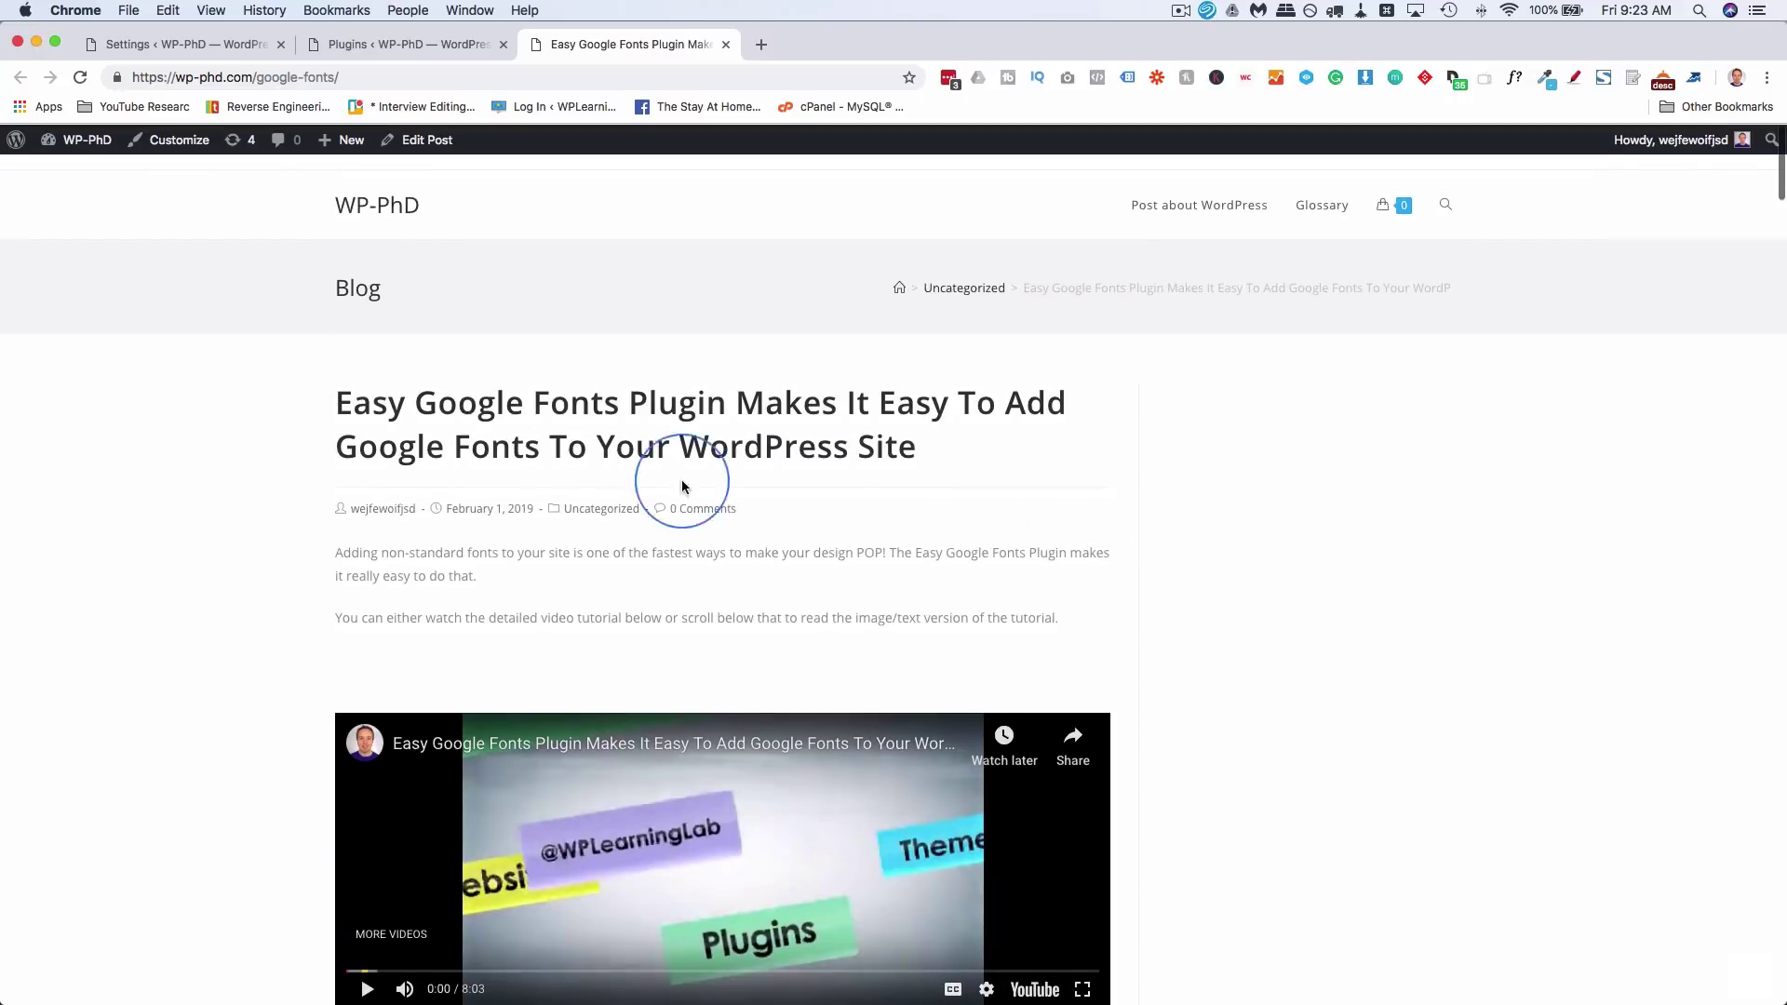
pyautogui.click(762, 45)
pyautogui.write('gtmetrix.com')
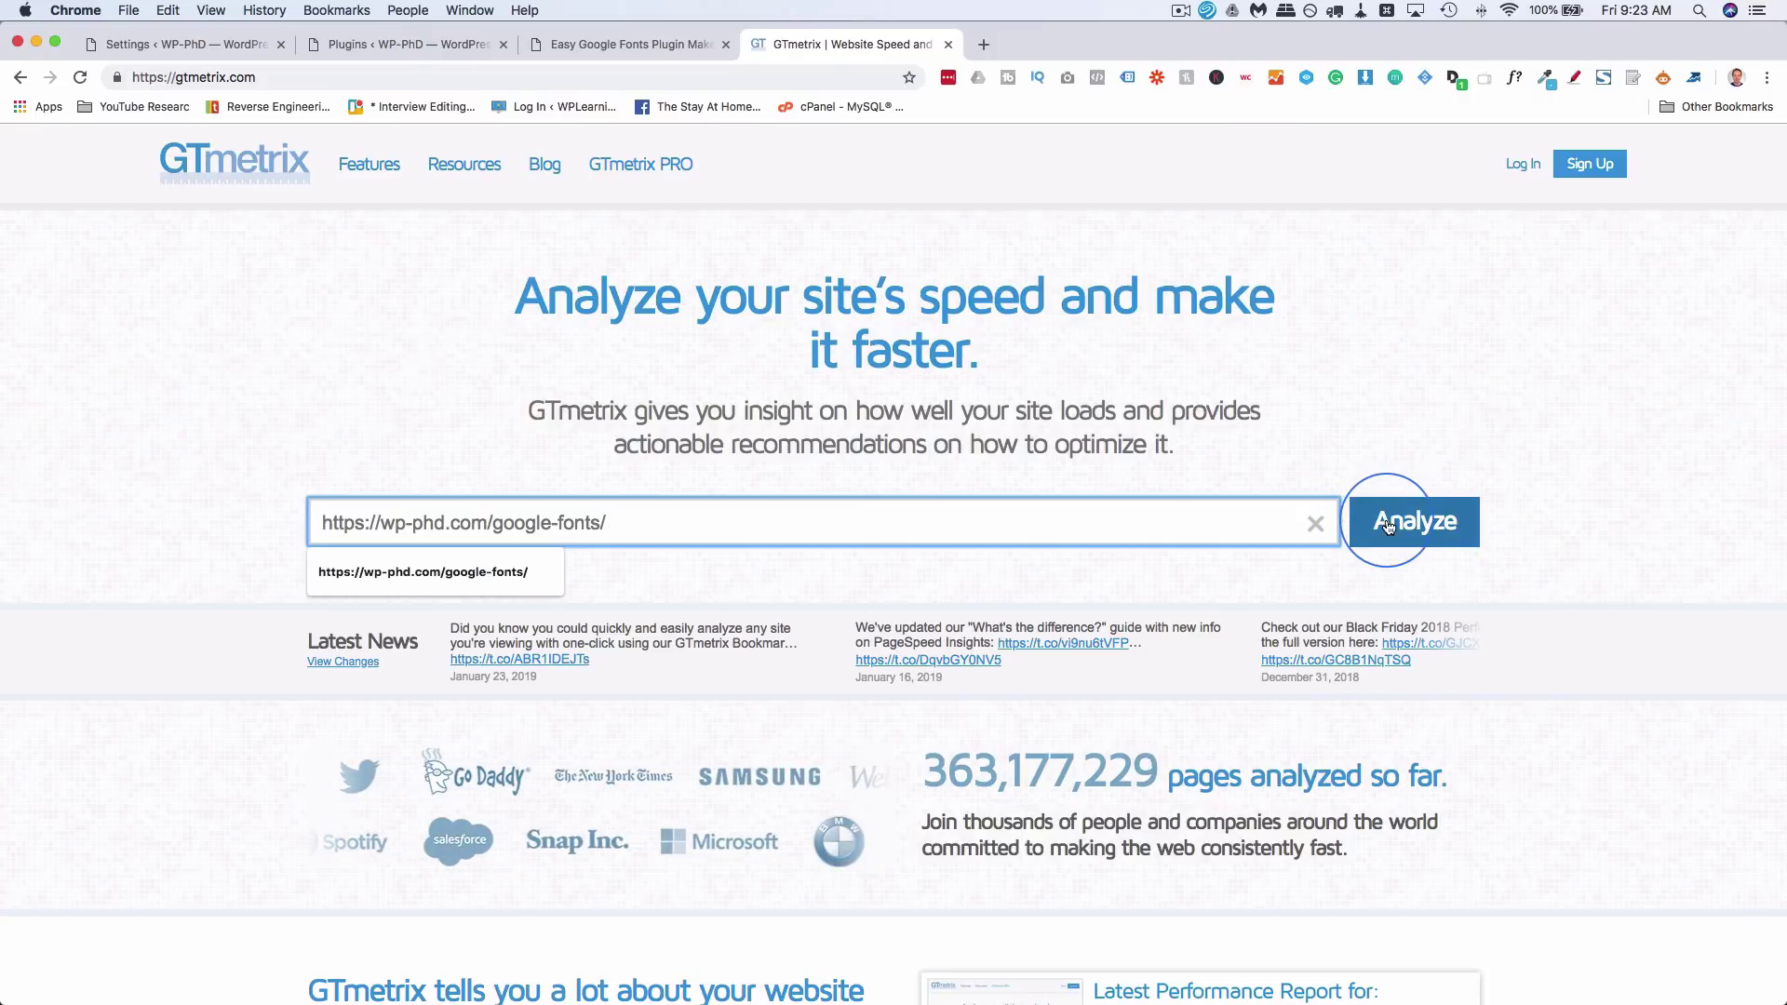
pyautogui.click(614, 41)
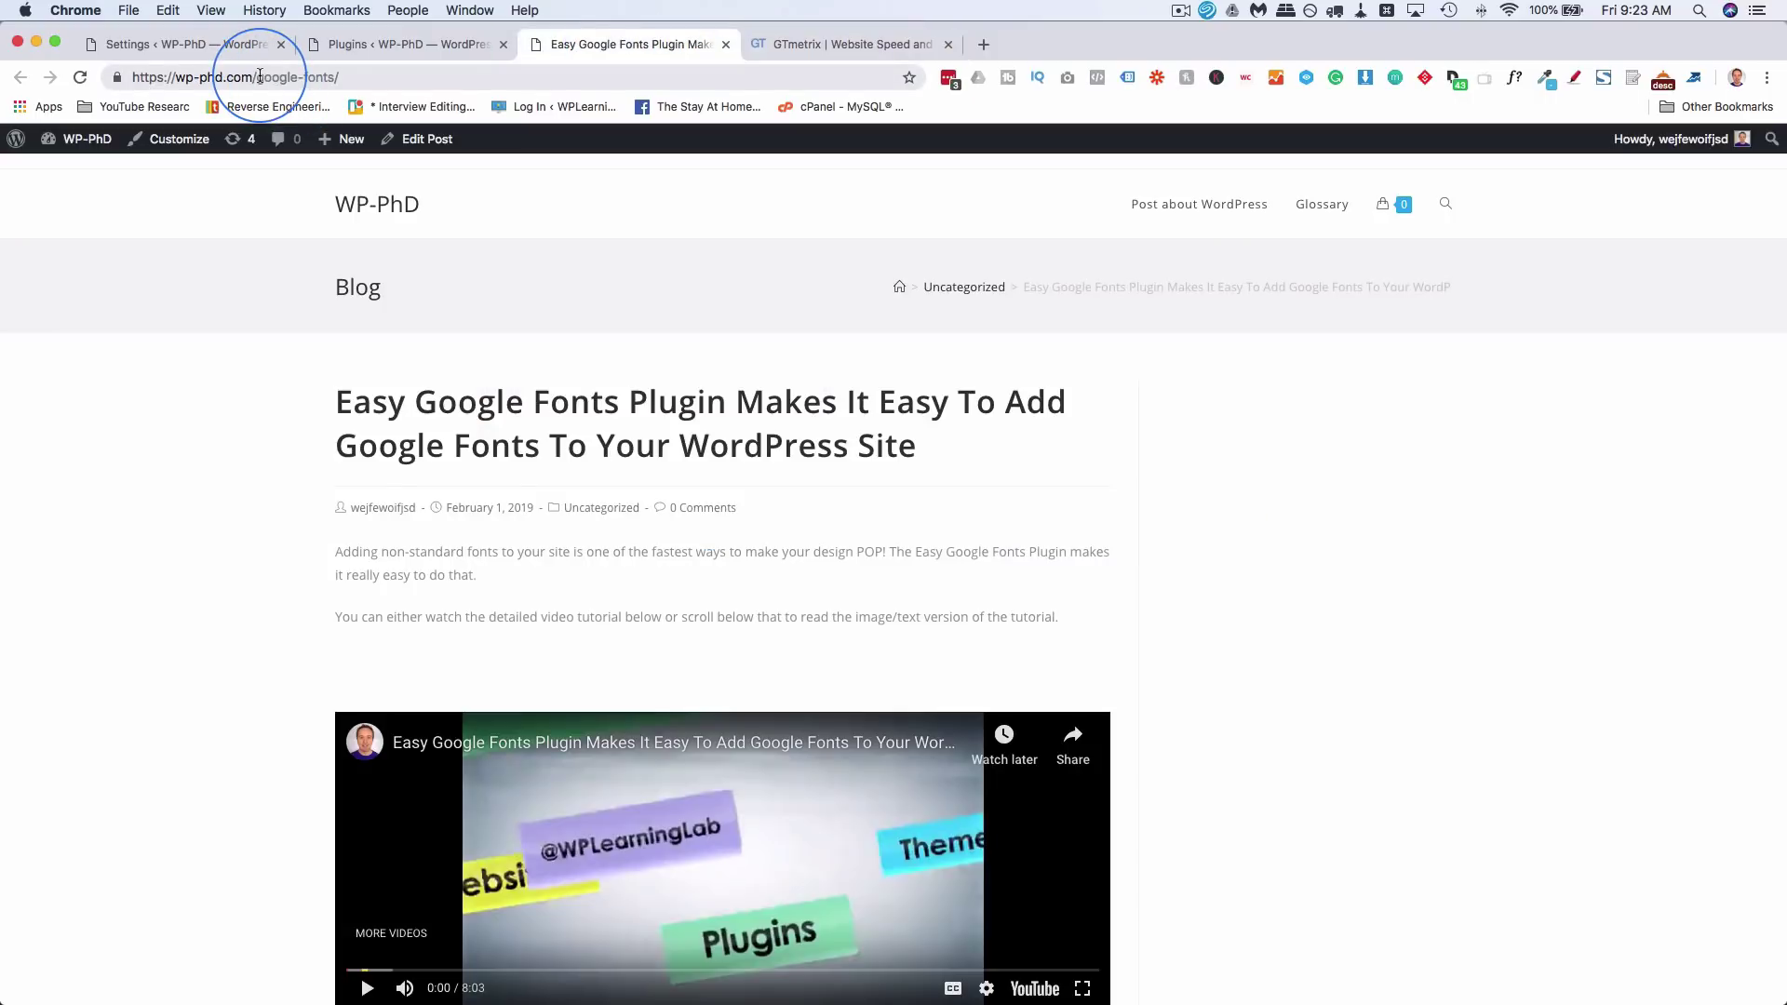
pyautogui.click(223, 74)
pyautogui.click(814, 46)
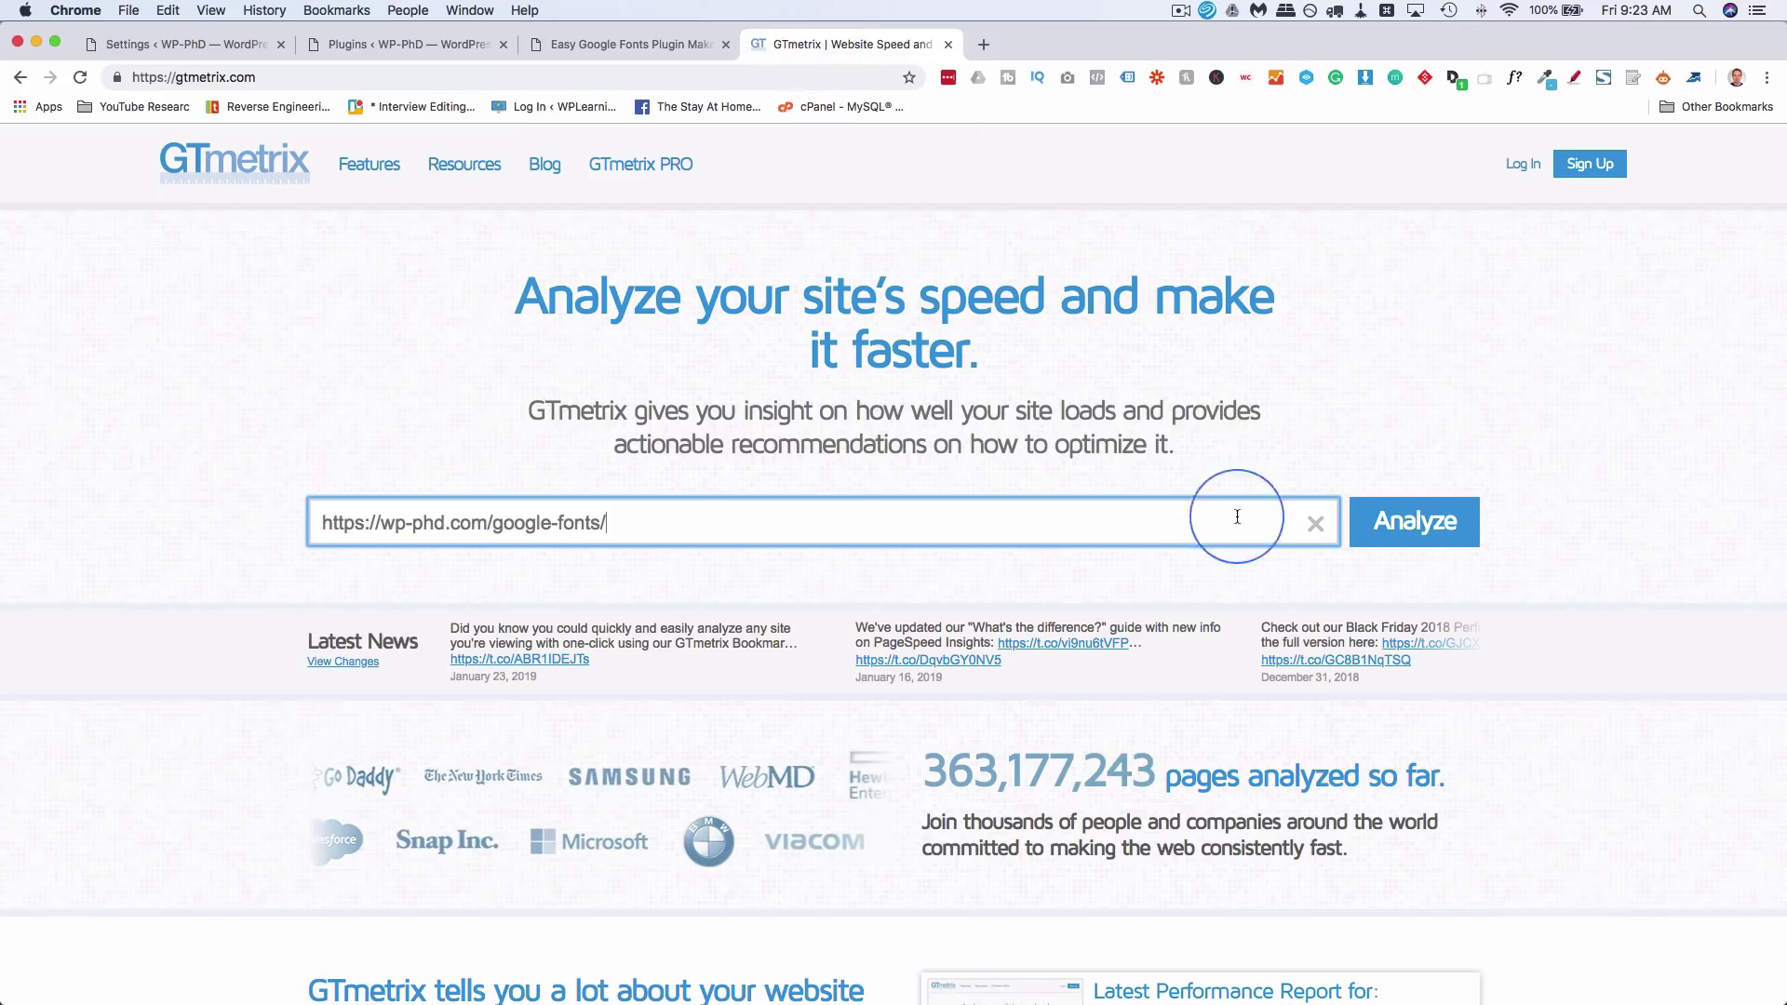
pyautogui.click(1401, 540)
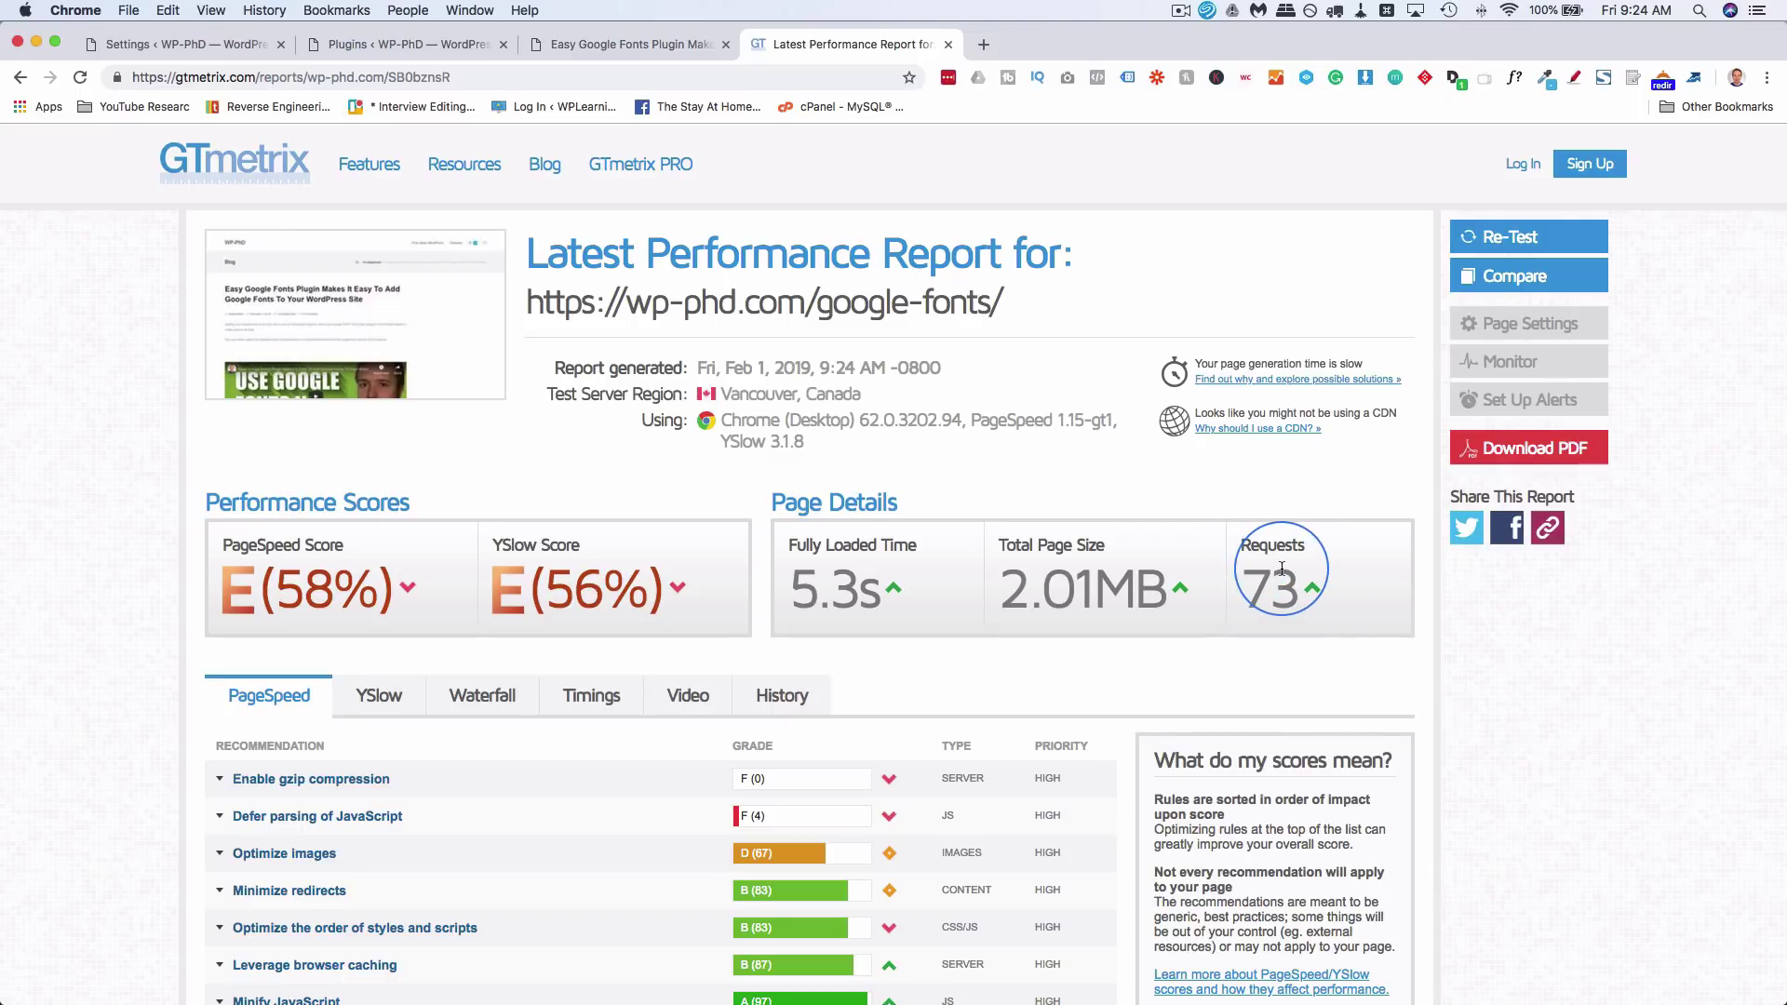
# Activate Lazy Load by WP Rocket and enable Images, Iframes & Videos, and YouTube thumbnail replacement.
pyautogui.click(447, 46)
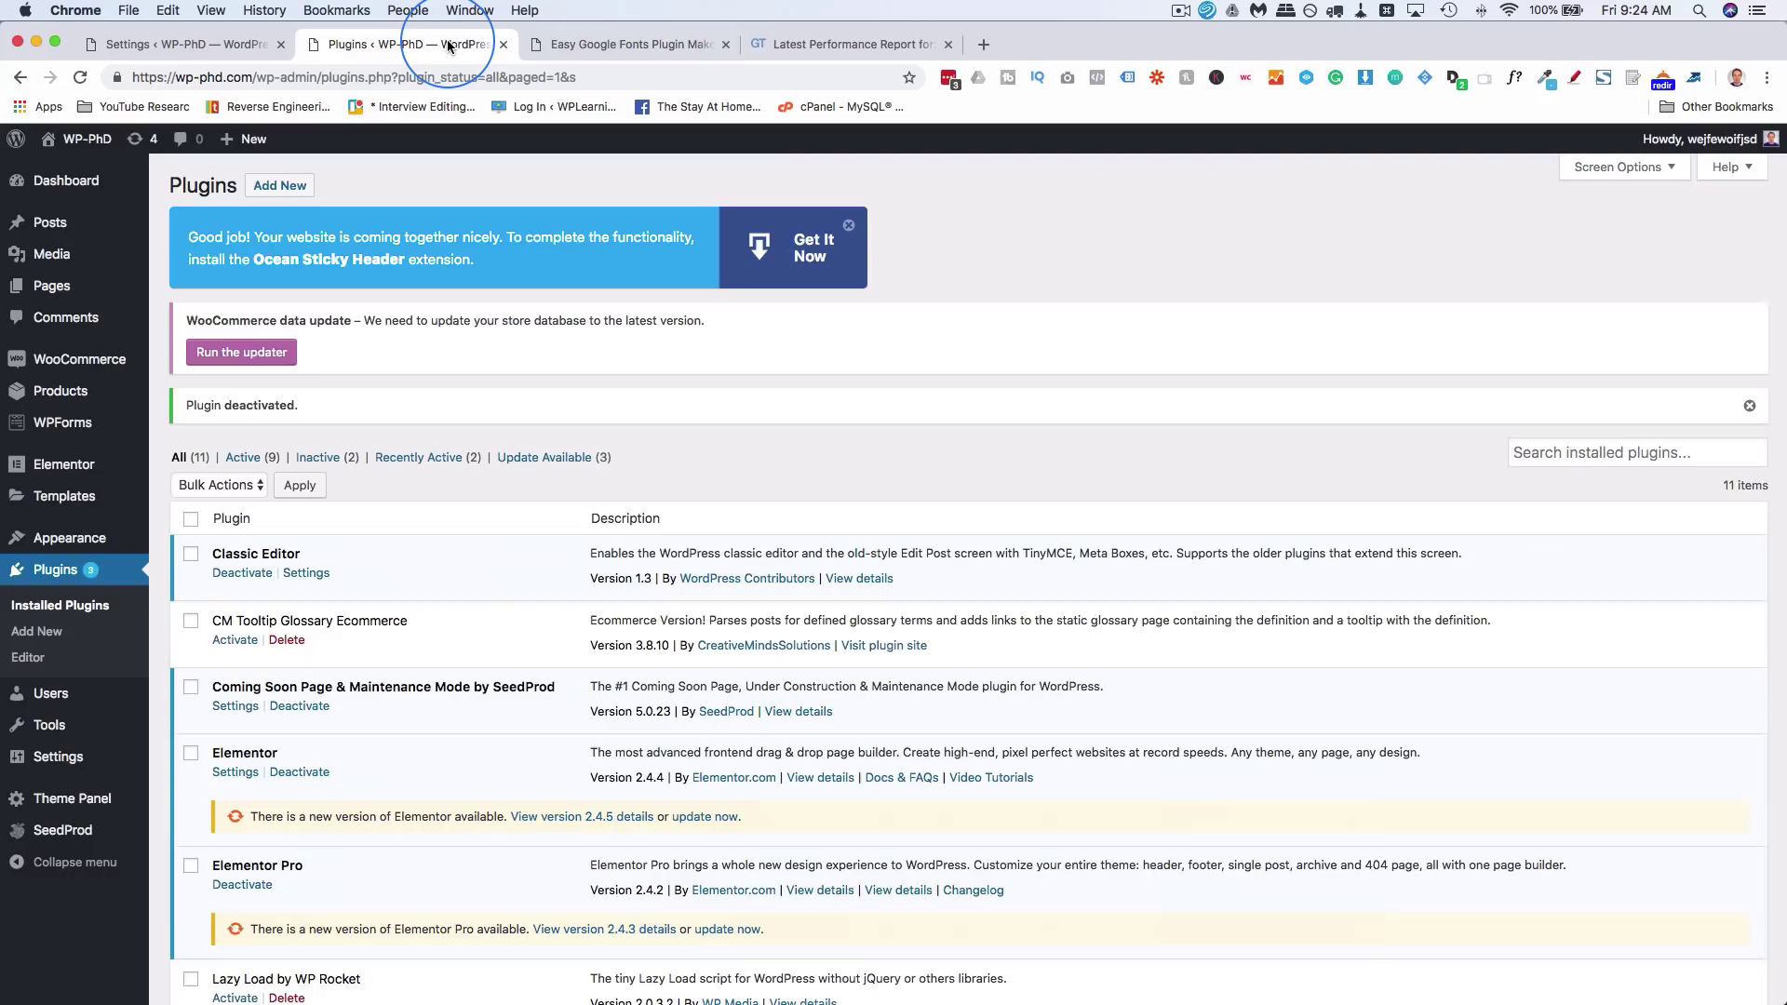
pyautogui.scroll(-5, 451, 354)
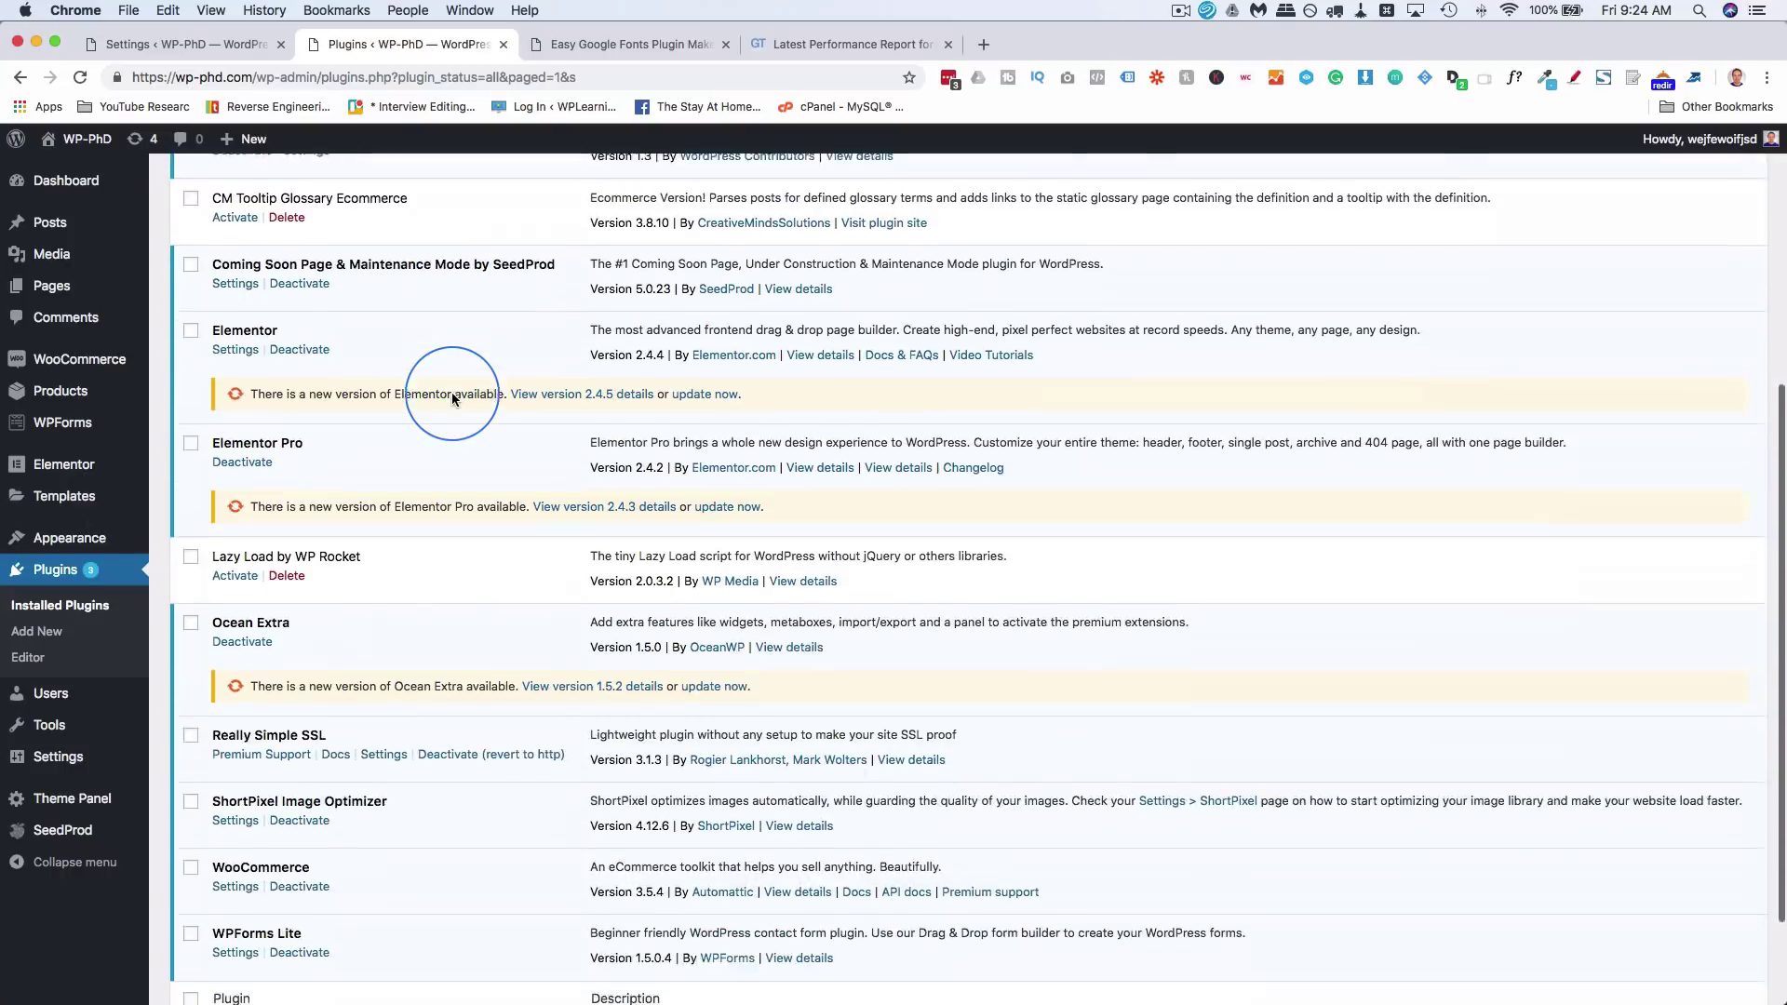
pyautogui.click(234, 522)
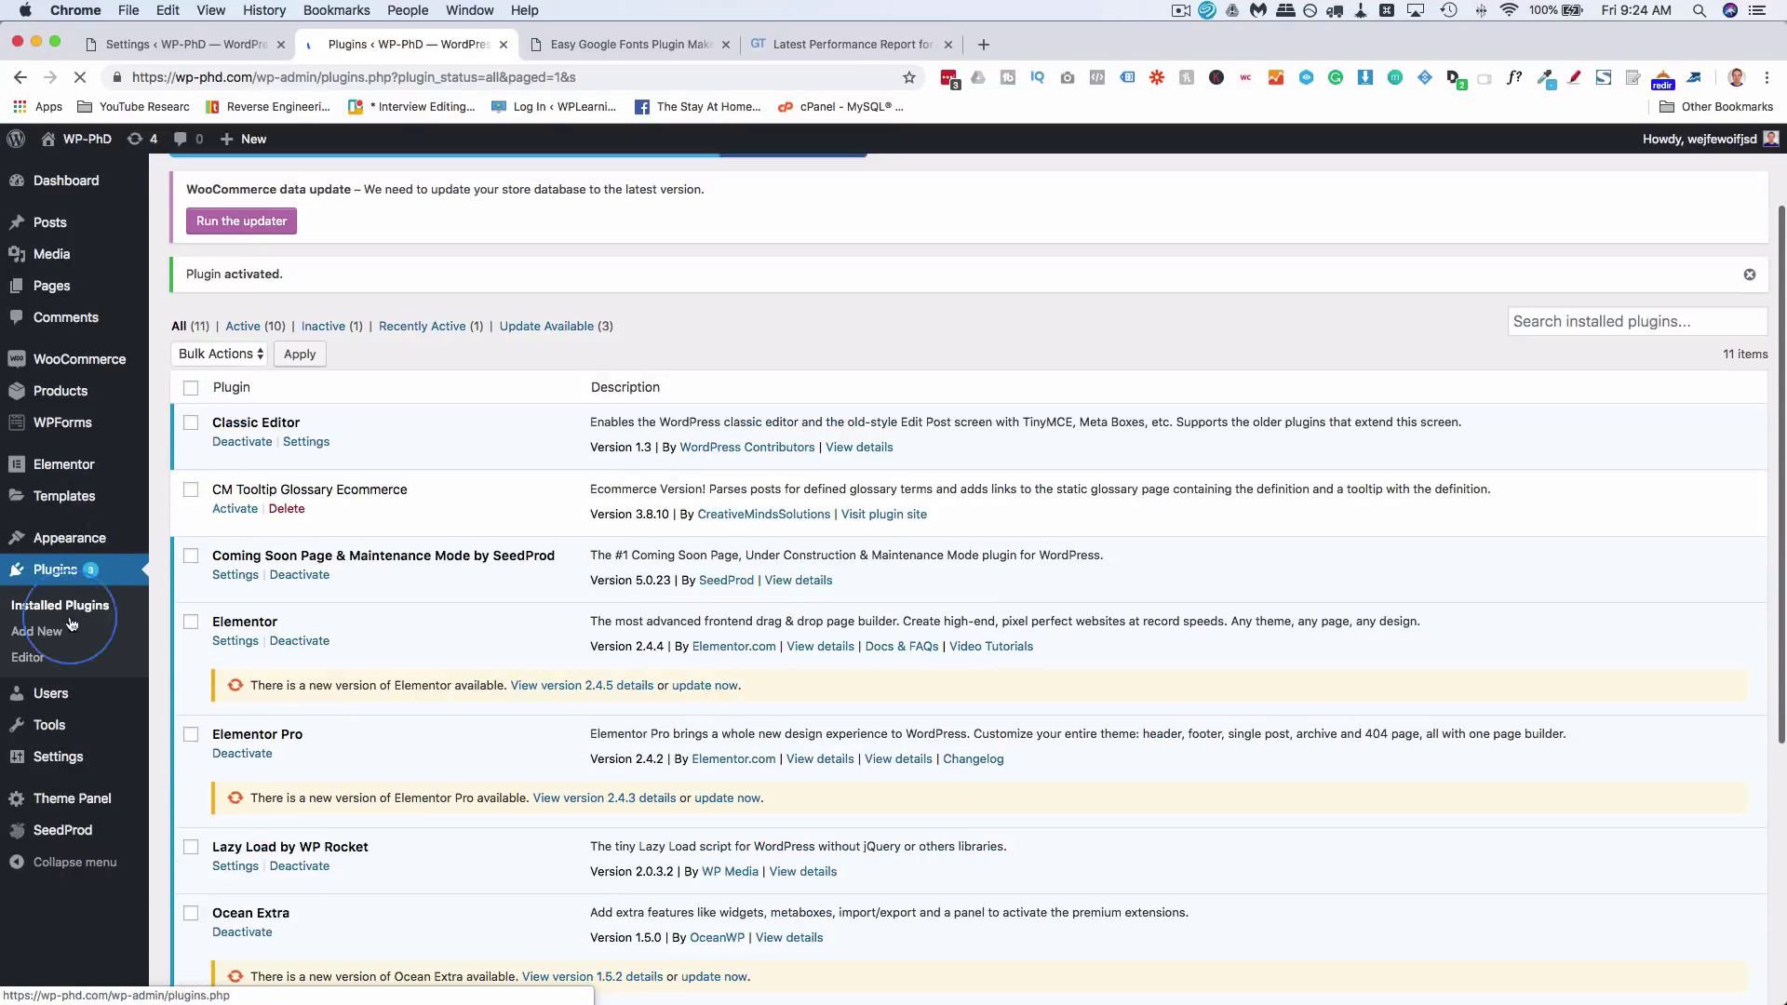
pyautogui.moveTo(65, 763)
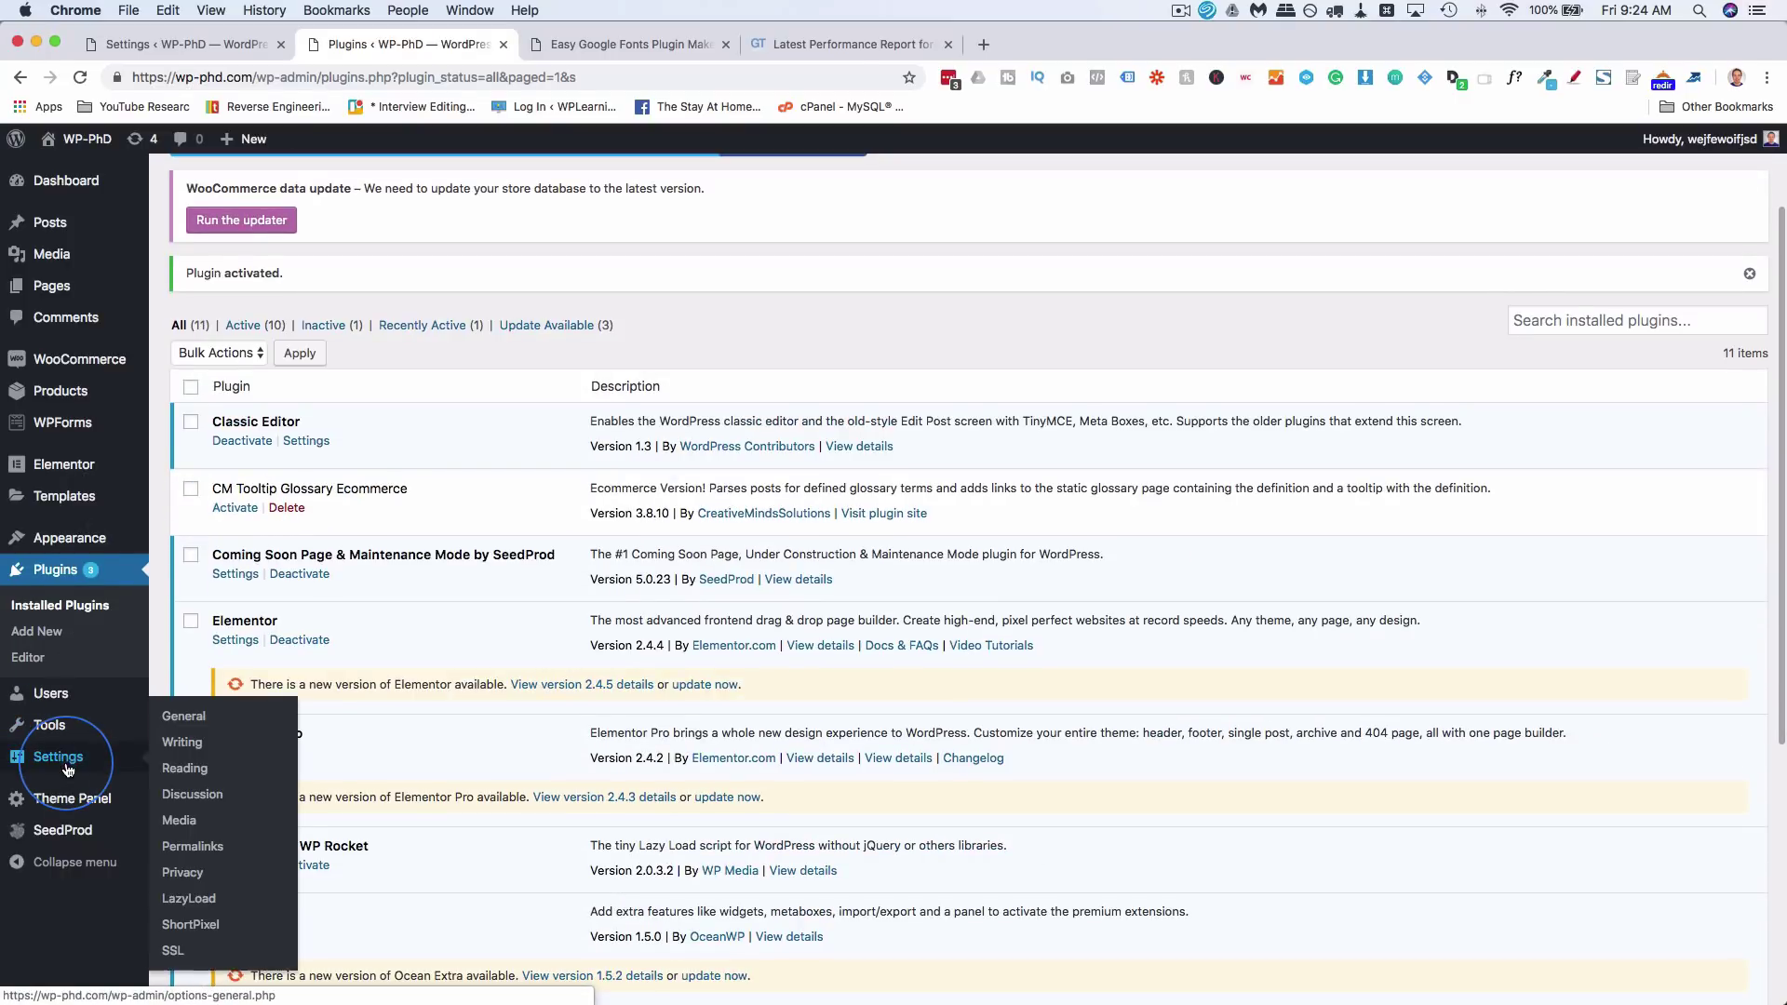
pyautogui.click(188, 900)
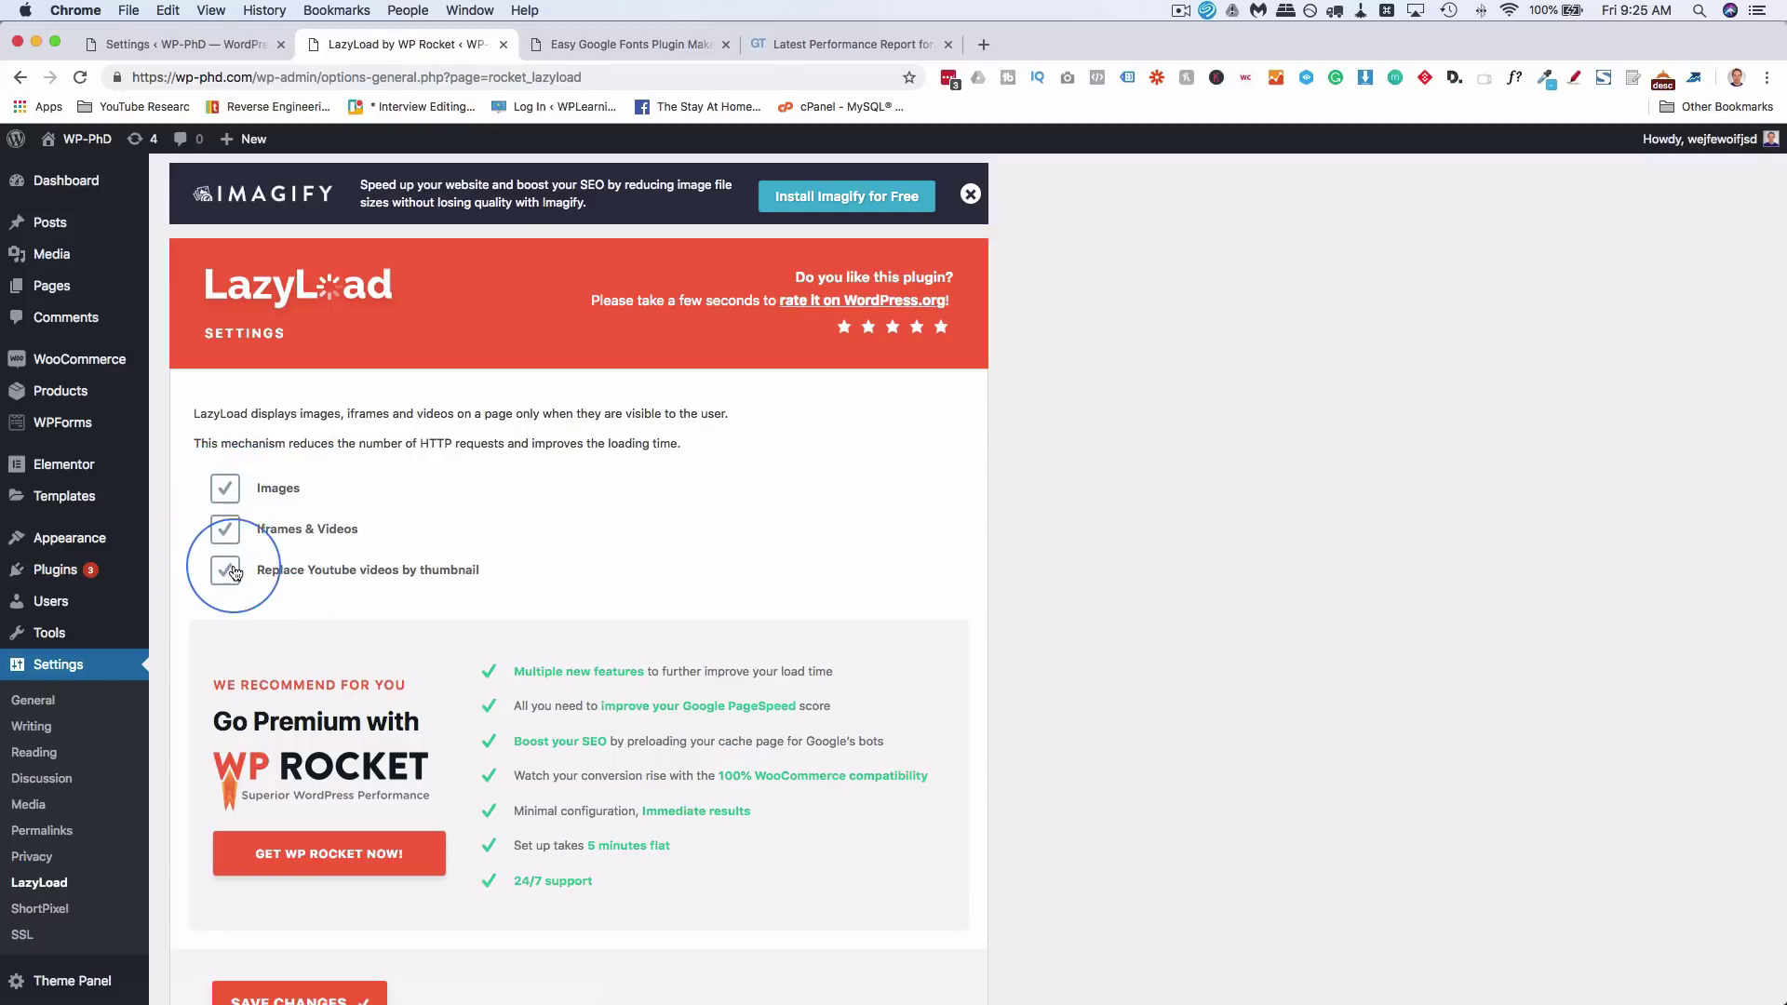
pyautogui.scroll(-3, 232, 592)
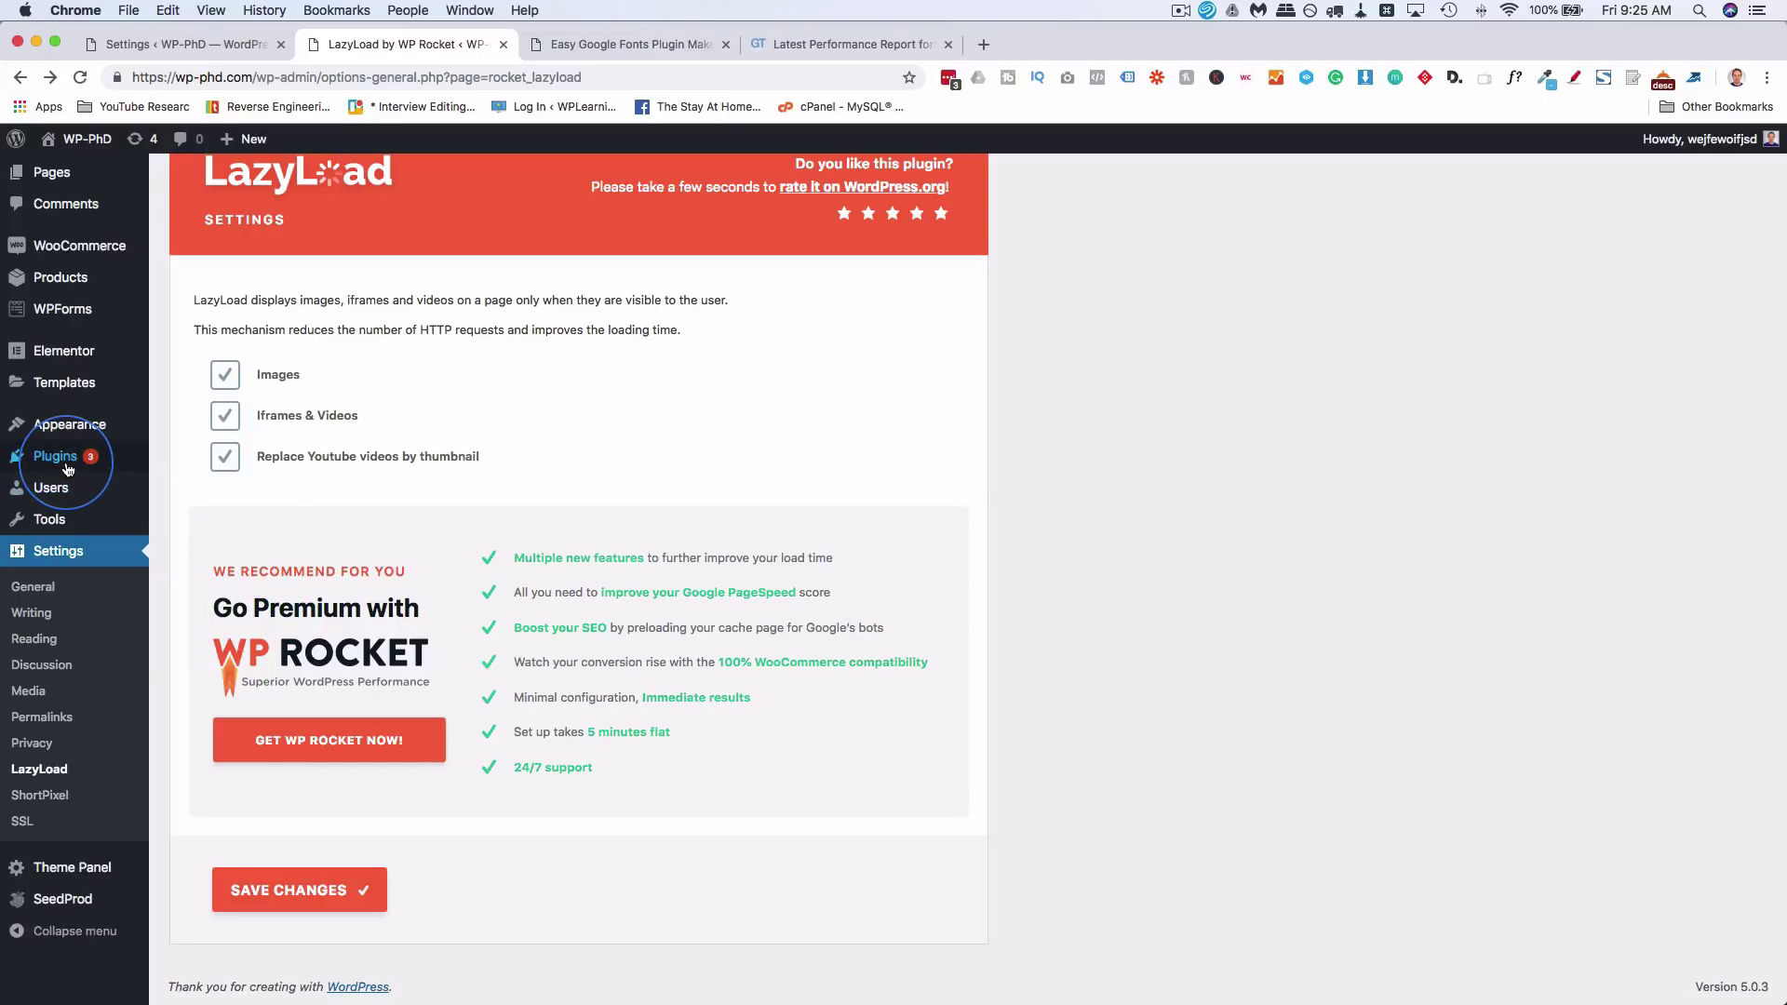
# Search Add Plugins for 'lazy' to confirm Lazy Load by WP Rocket shows Active.
pyautogui.moveTo(51, 456)
pyautogui.click(206, 497)
pyautogui.click(1556, 240)
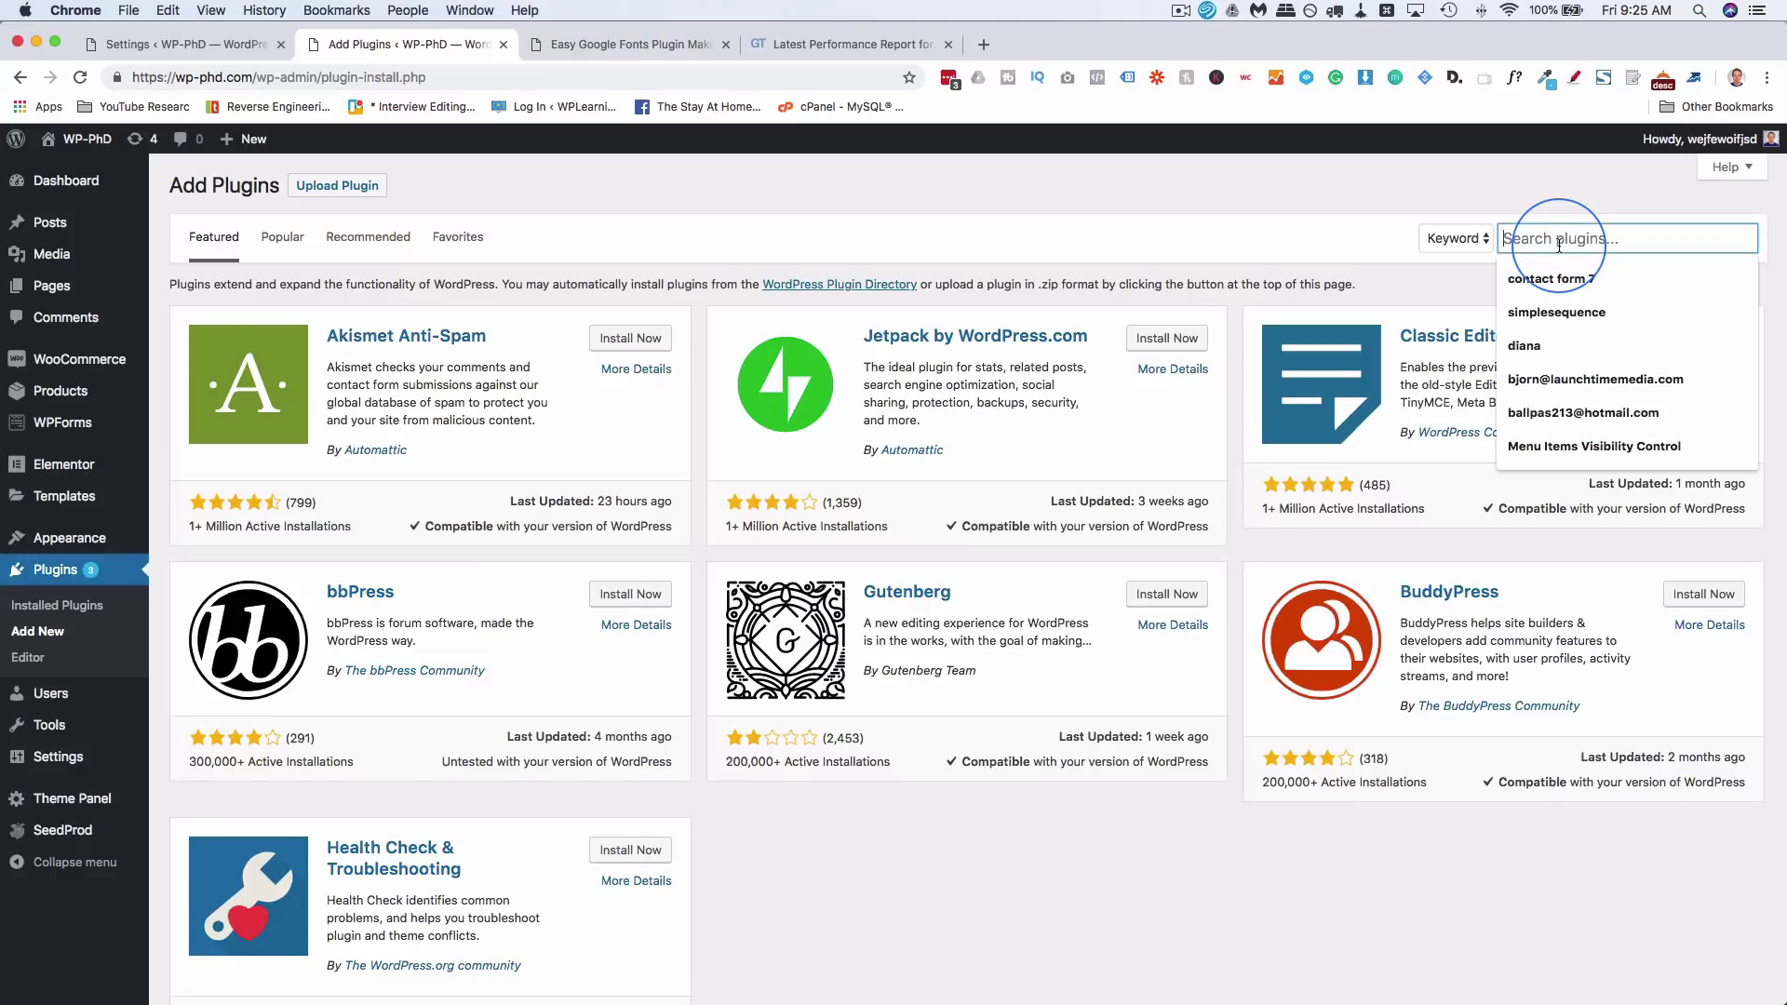
pyautogui.write('lazy')
pyautogui.click(1534, 279)
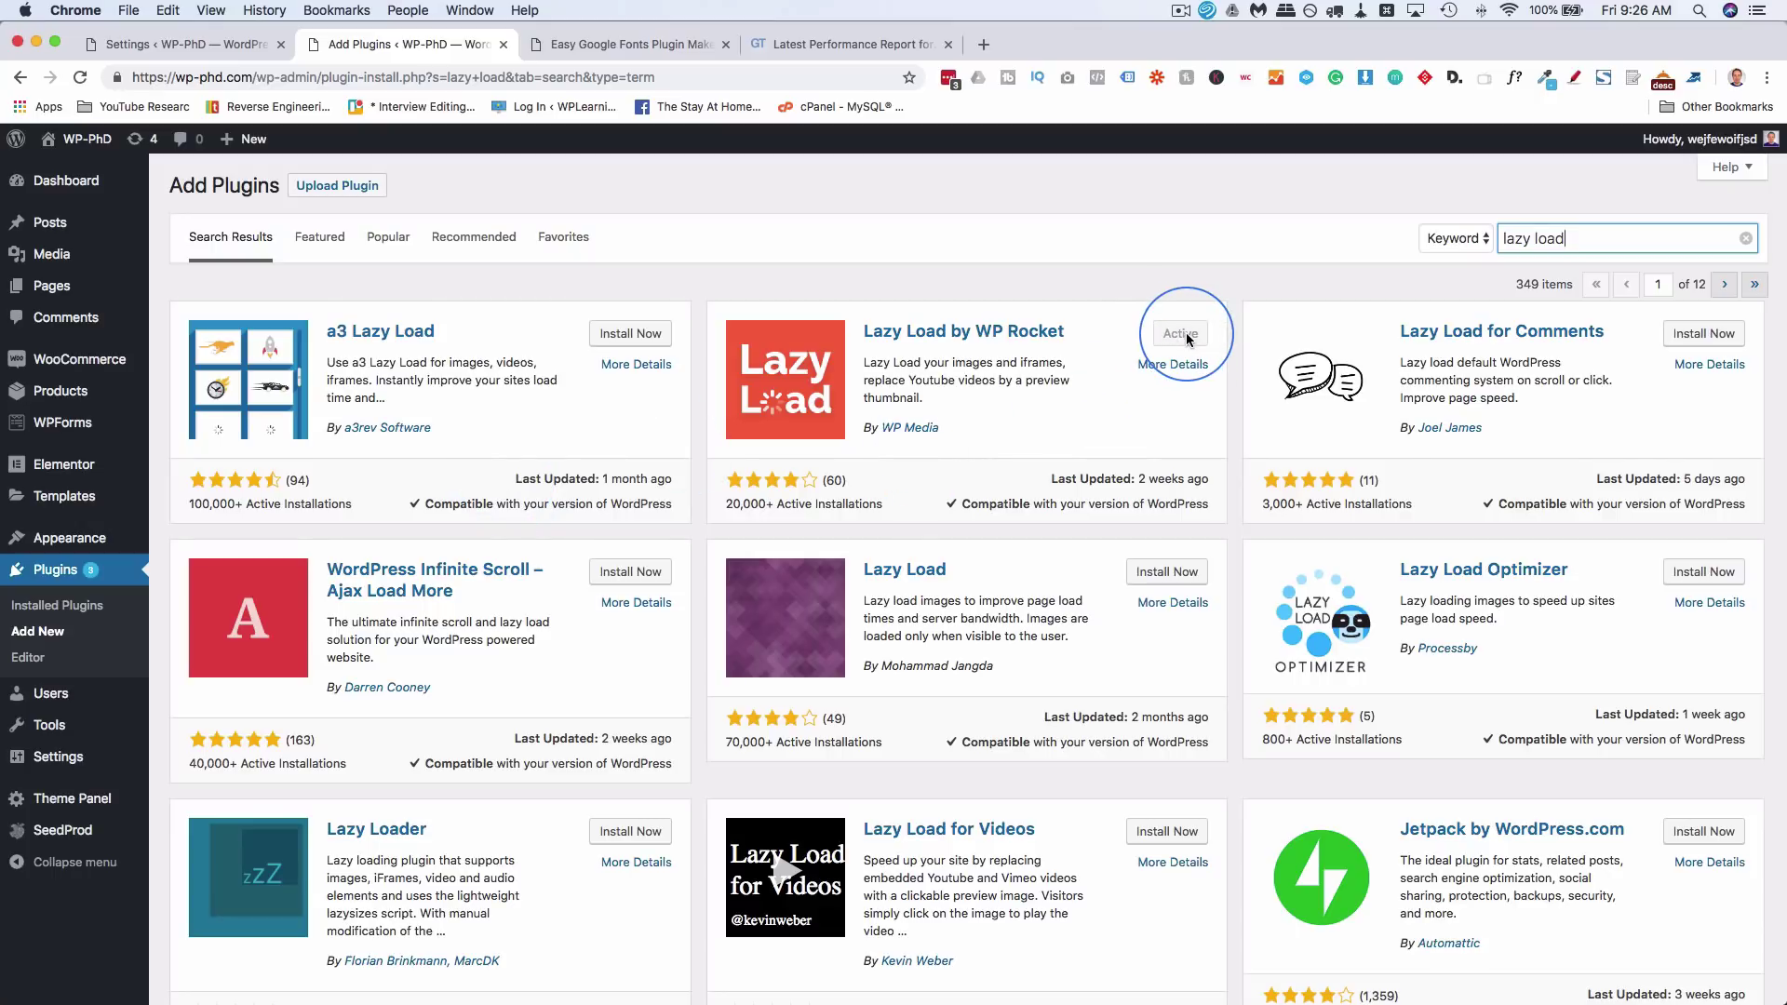
# Reload the Google Fonts post now that lazy loading is active.
pyautogui.click(686, 44)
pyautogui.press('super+r')
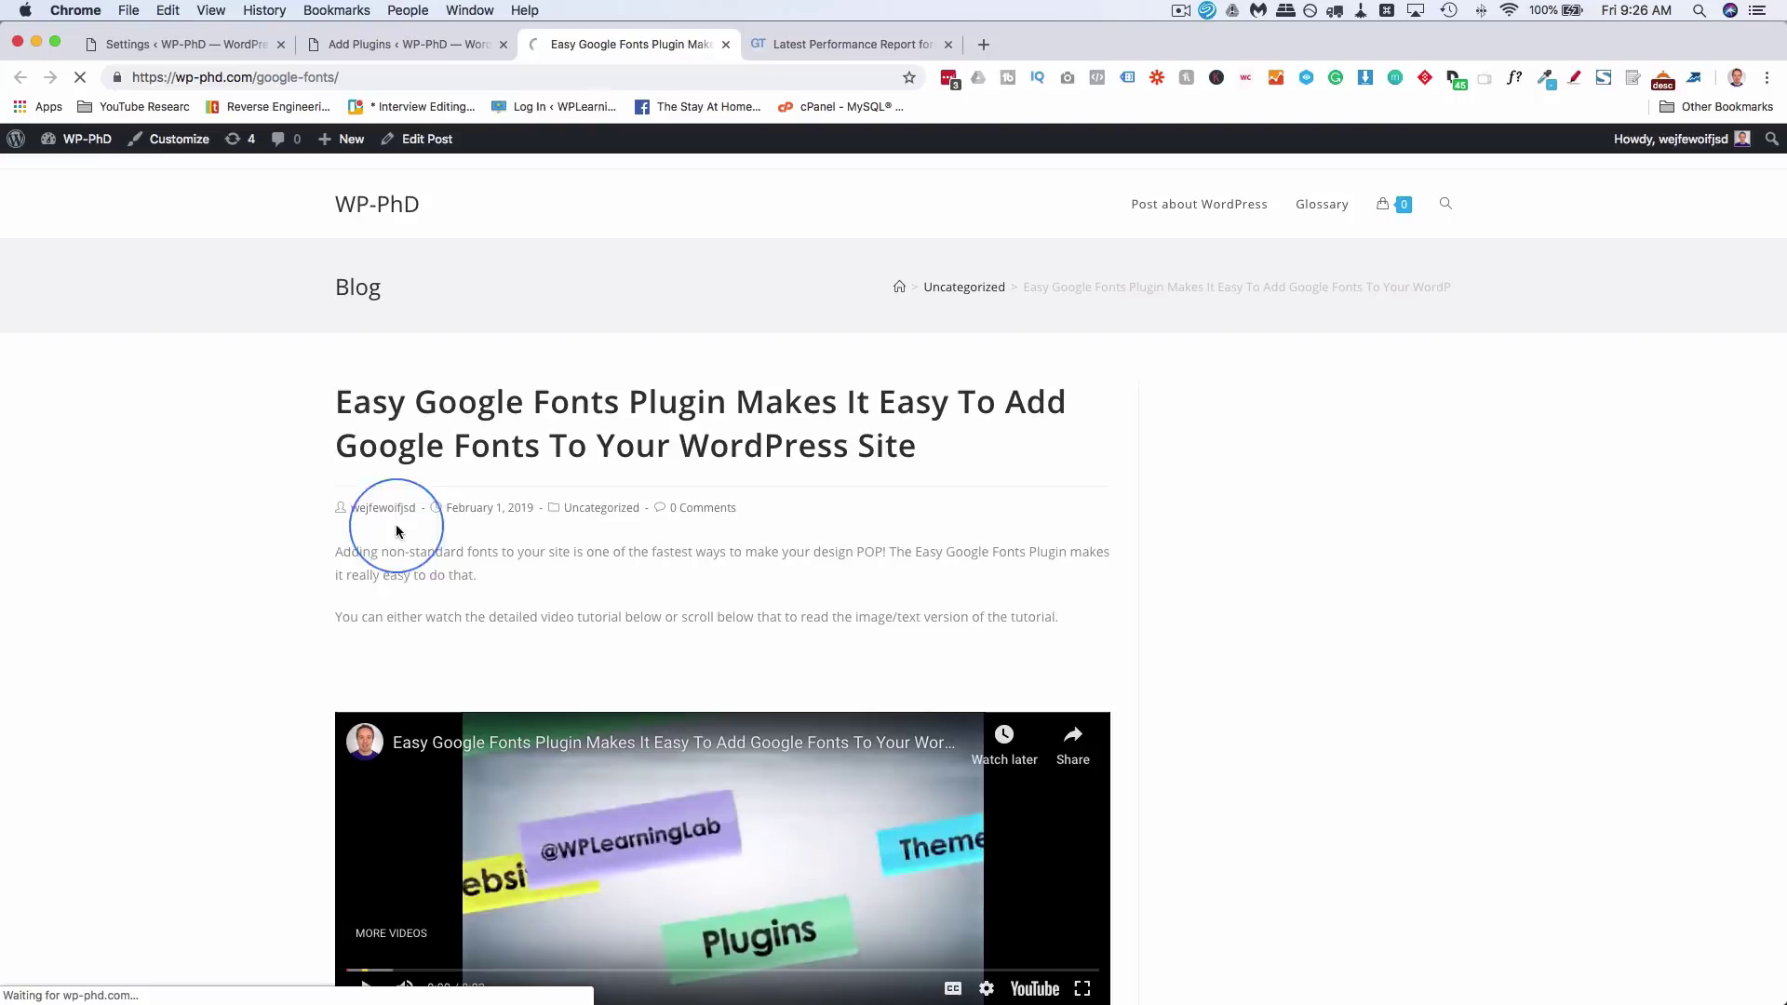
pyautogui.scroll(-4, 280, 625)
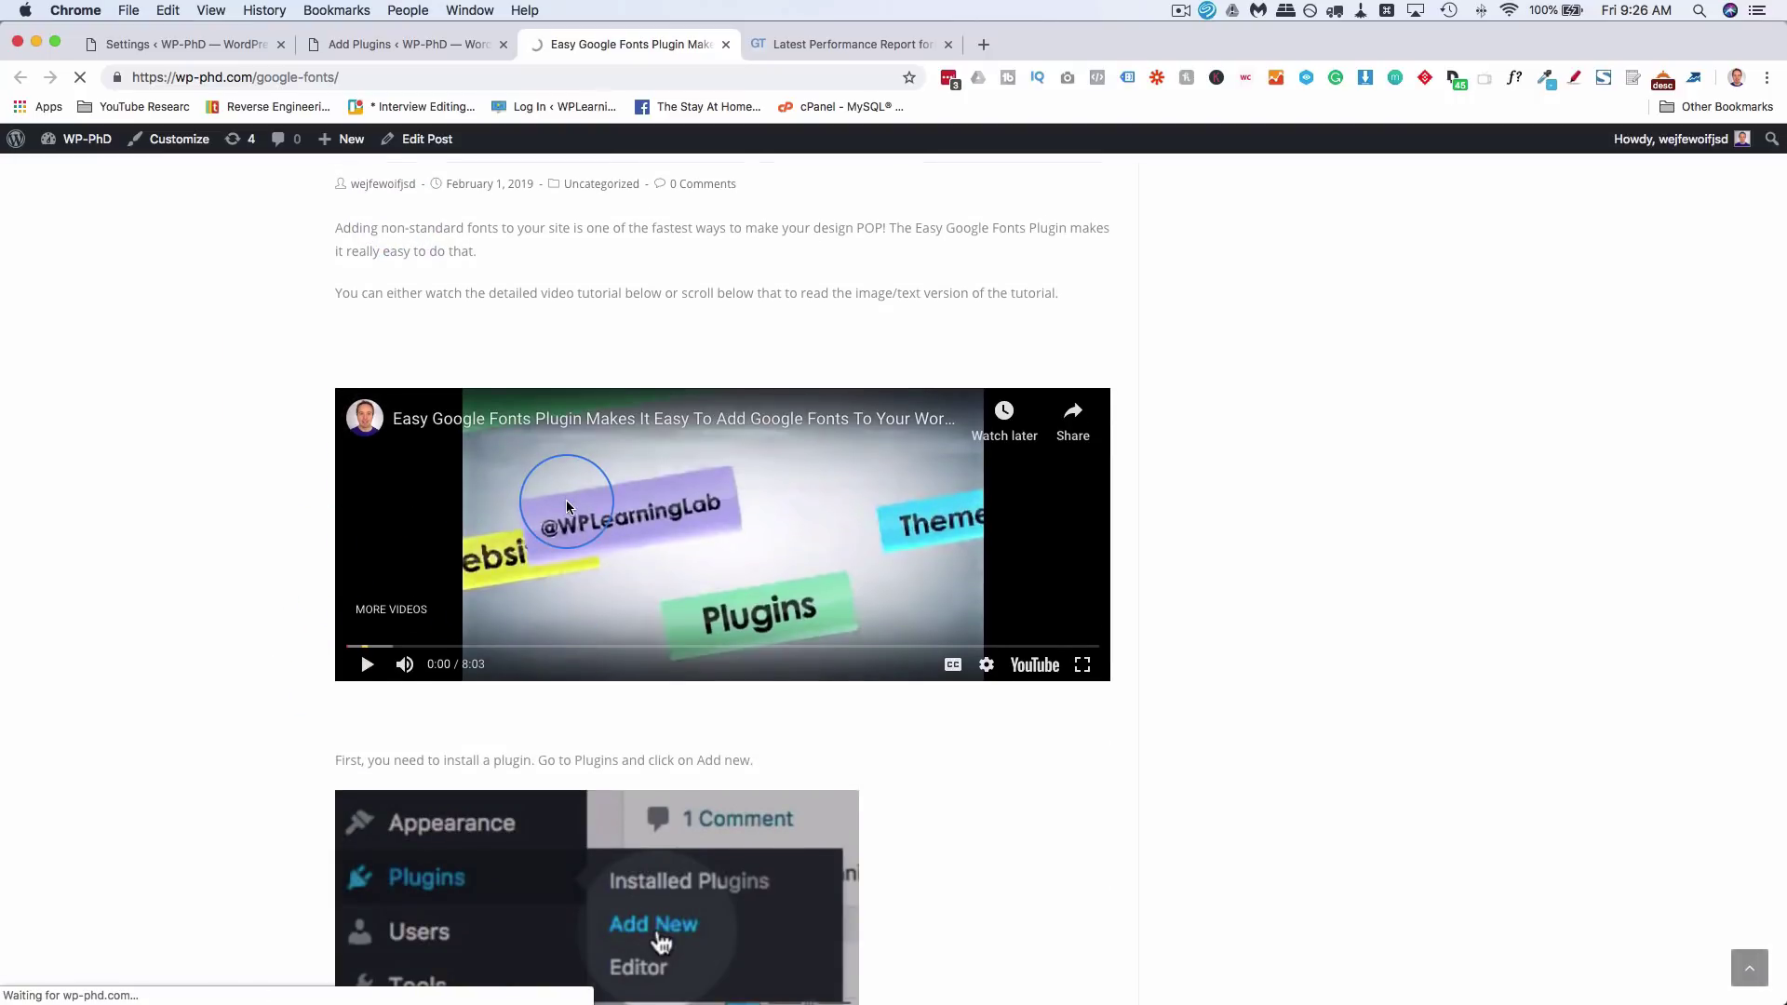
# Rerun GTmetrix on the post URL, yielding PageSpeed D (63%), 3.4s load, 894KB, 41 requests.
pyautogui.click(838, 43)
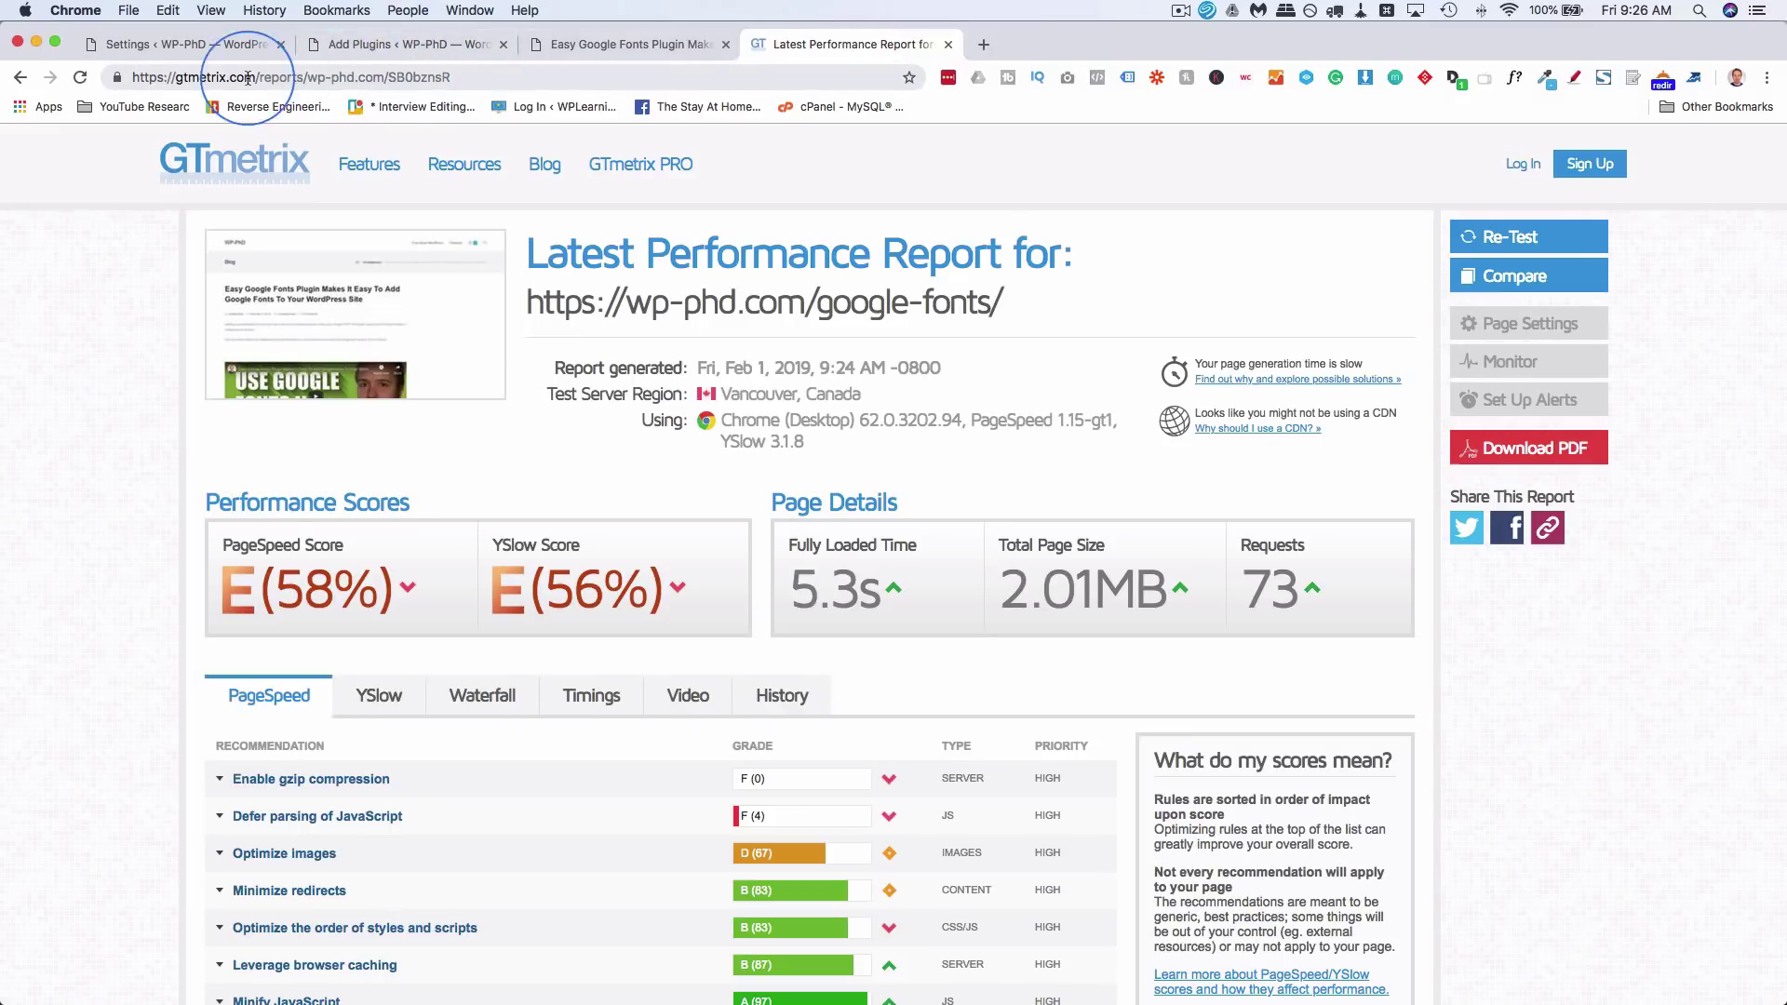
pyautogui.click(982, 43)
pyautogui.write('gtme')
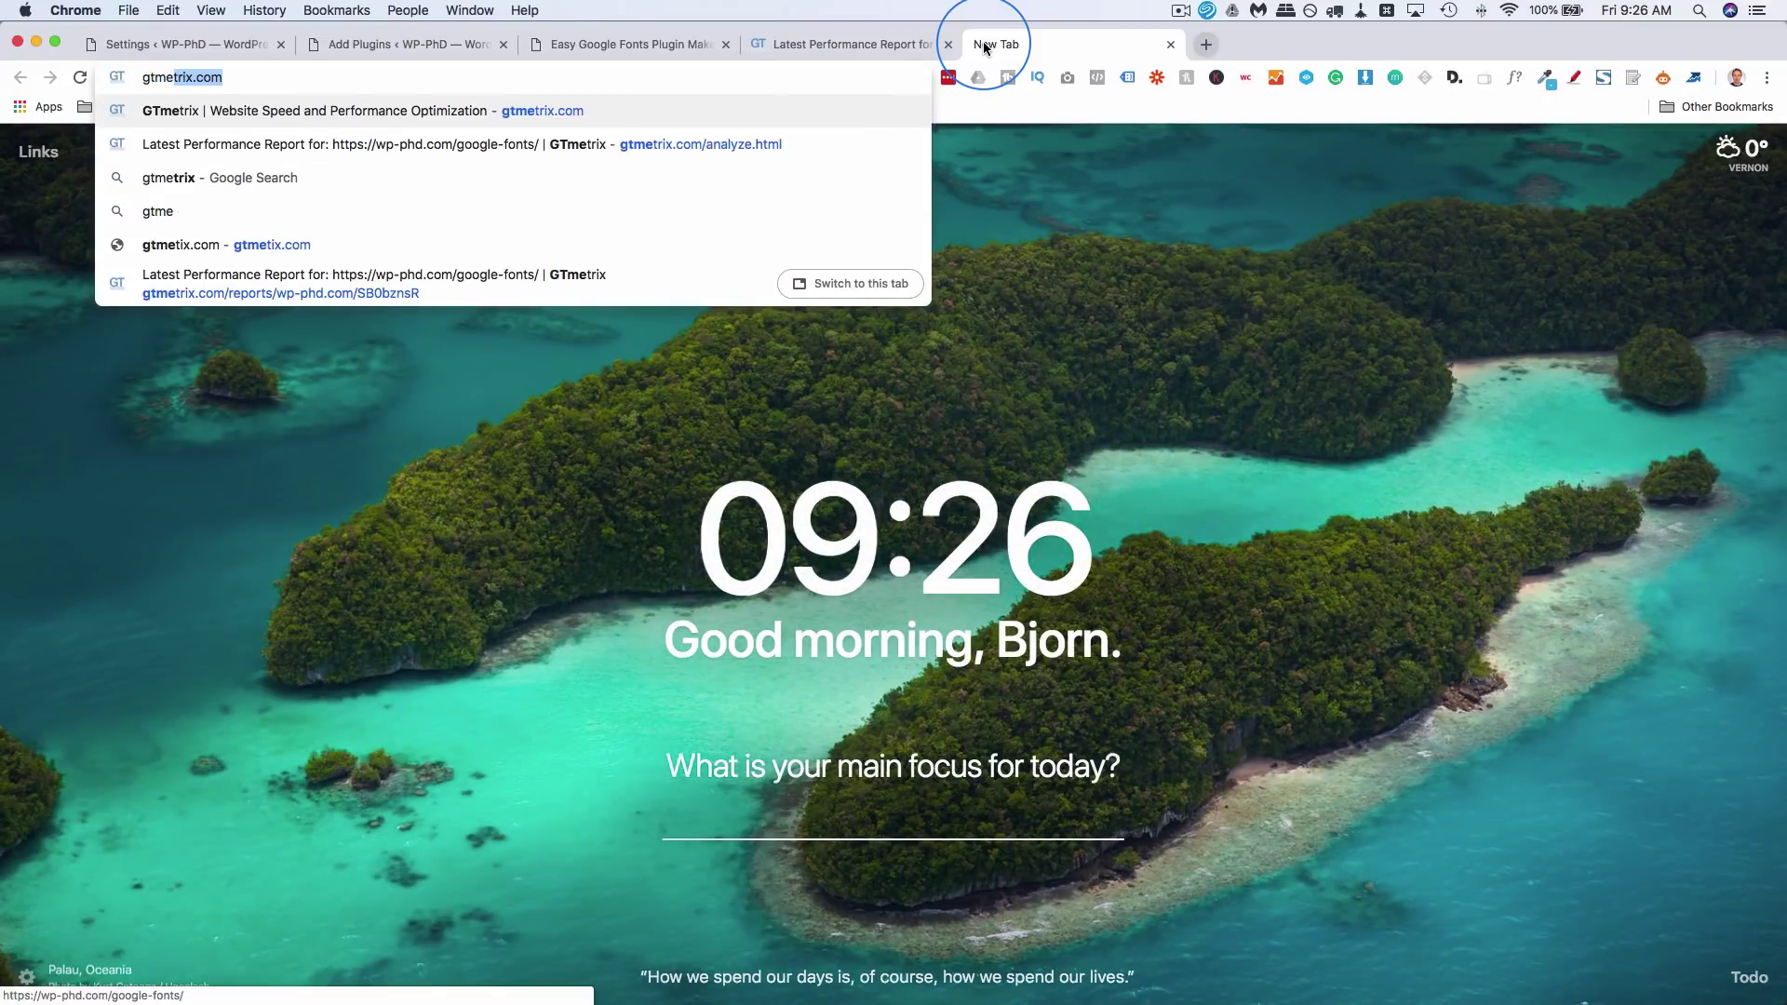
pyautogui.press('Return')
pyautogui.click(604, 519)
pyautogui.write('https://wp-phd.com/google-fonts/')
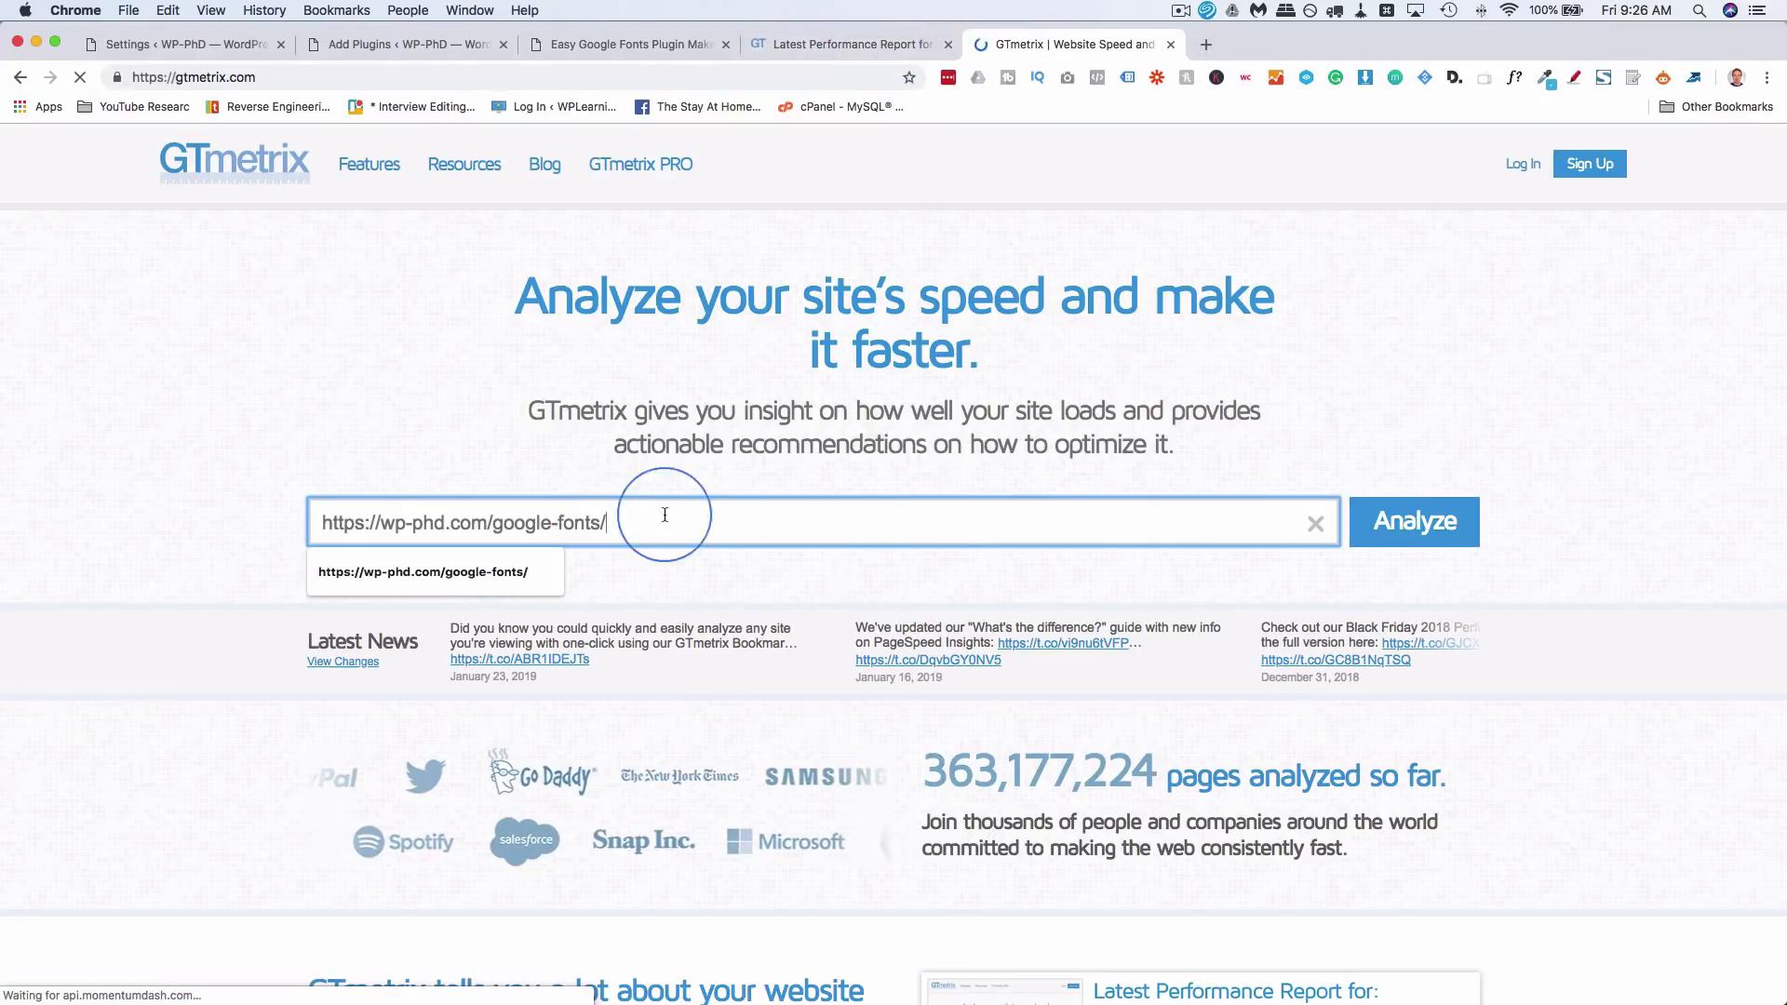
pyautogui.click(1441, 527)
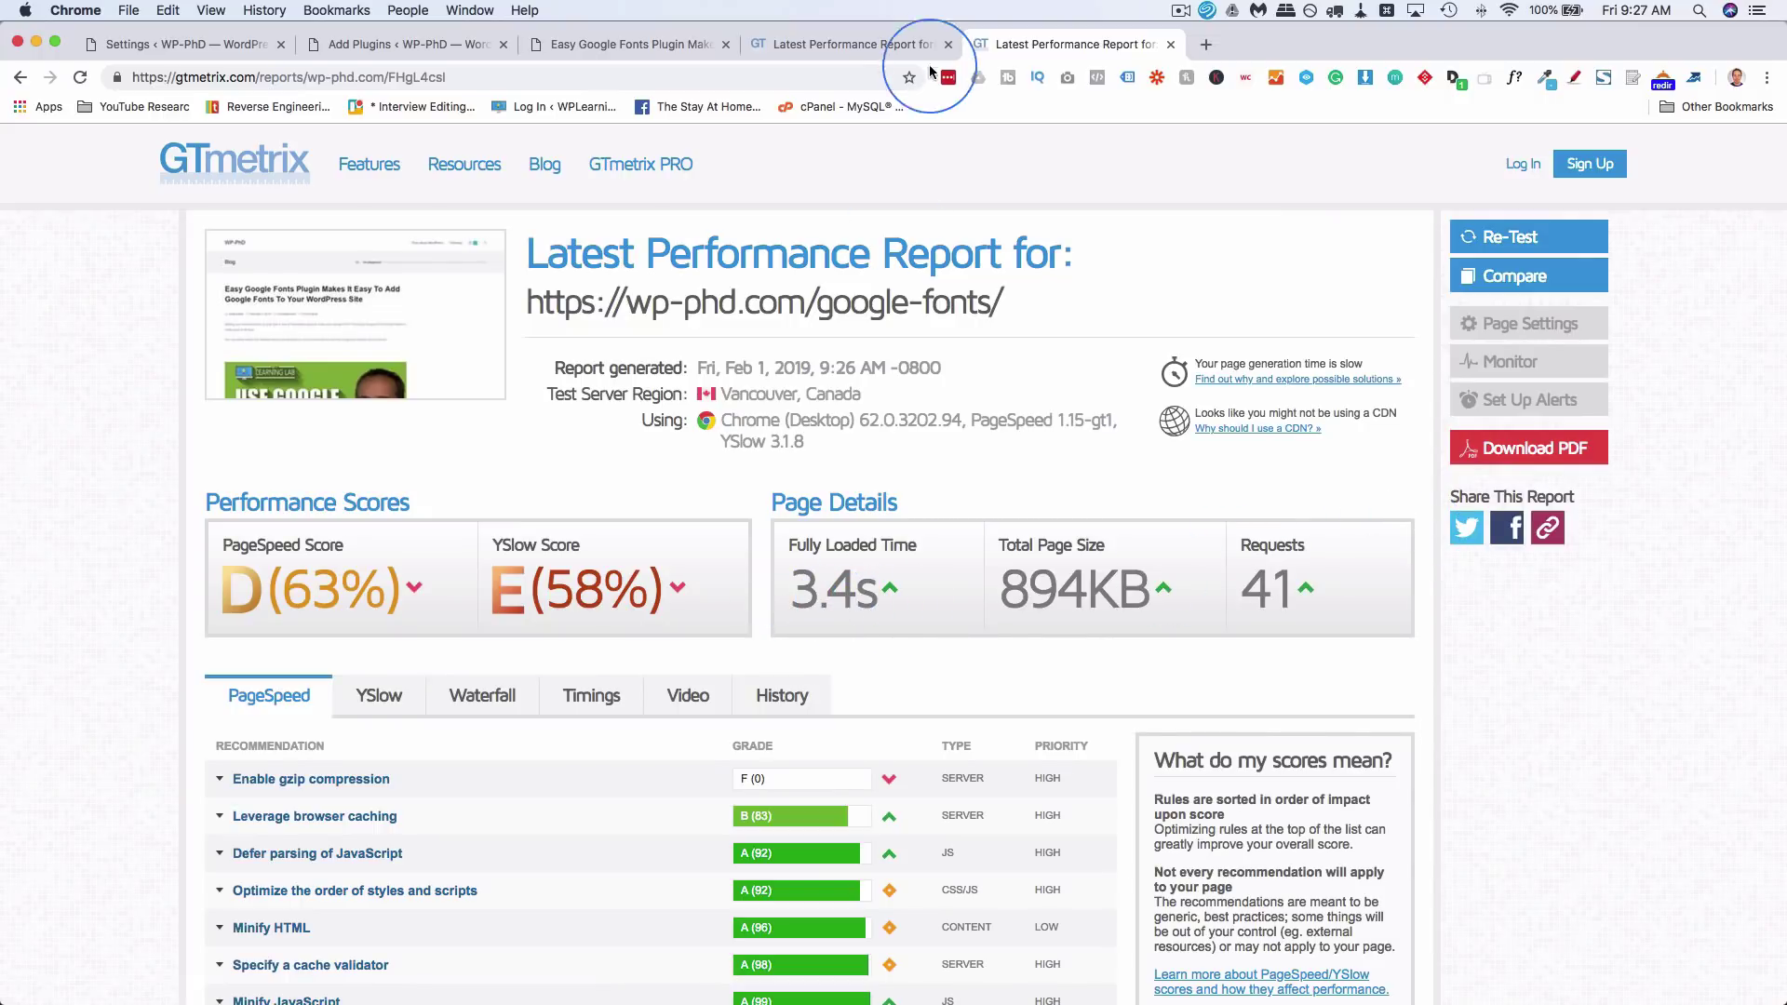
pyautogui.click(849, 43)
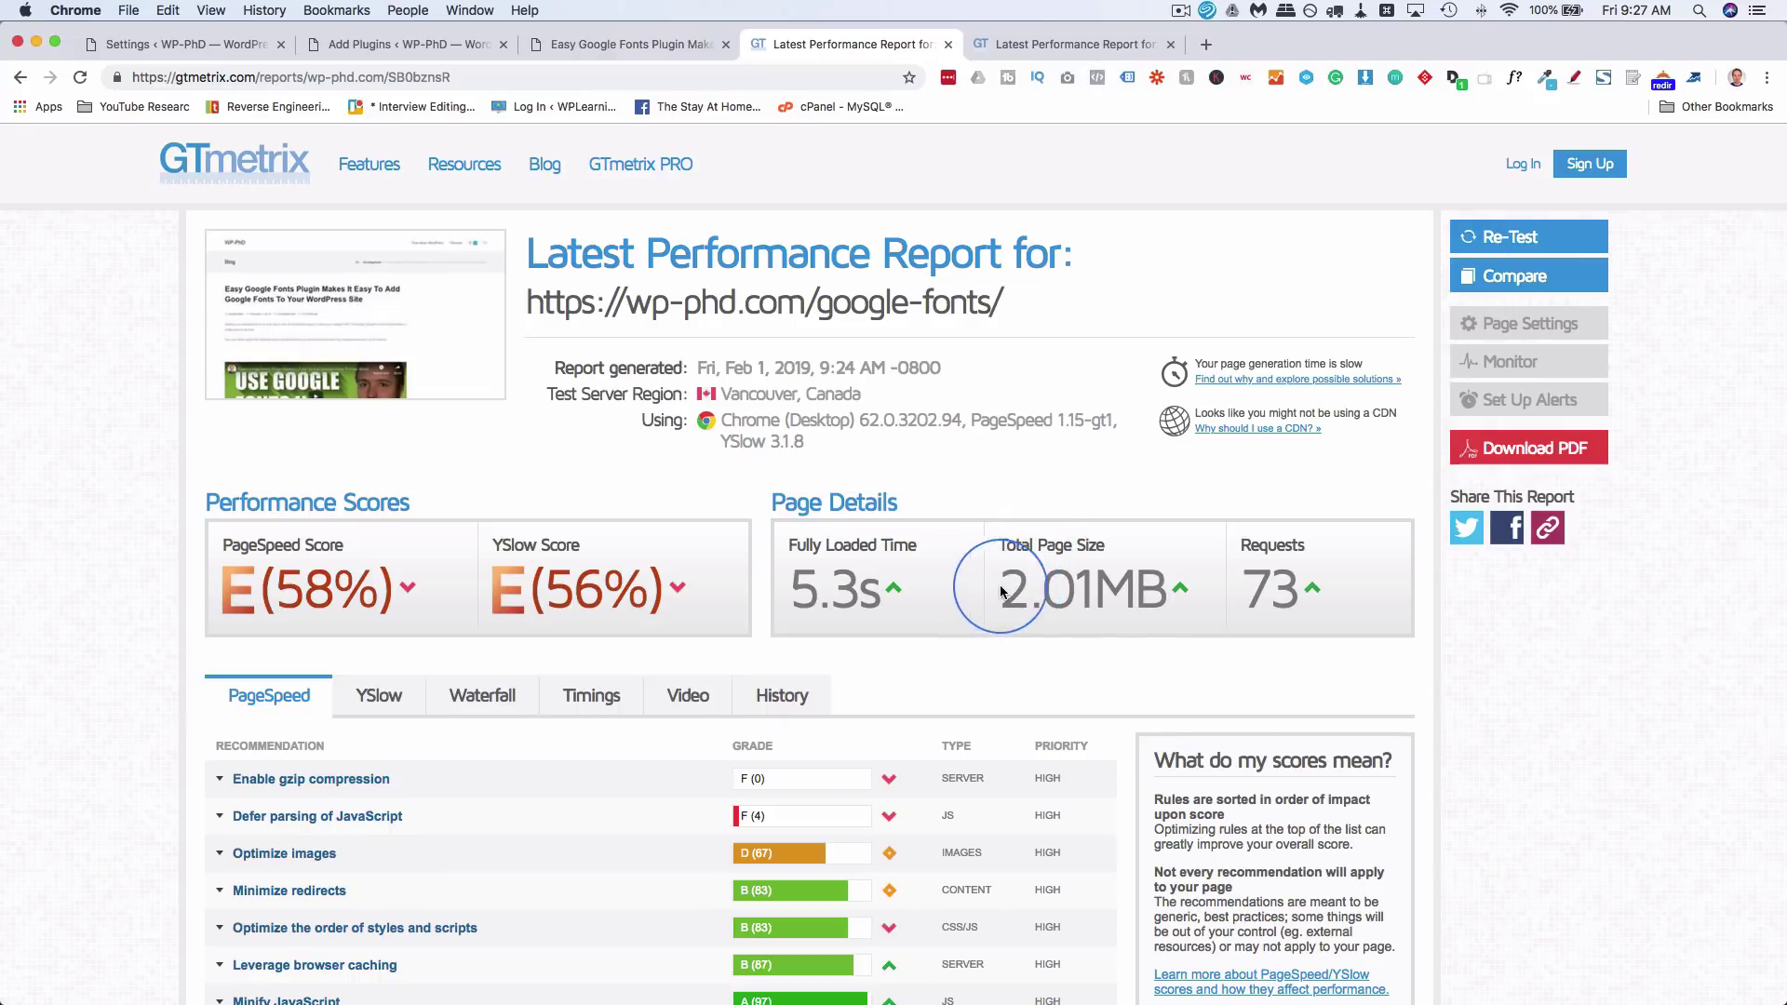
pyautogui.click(1071, 43)
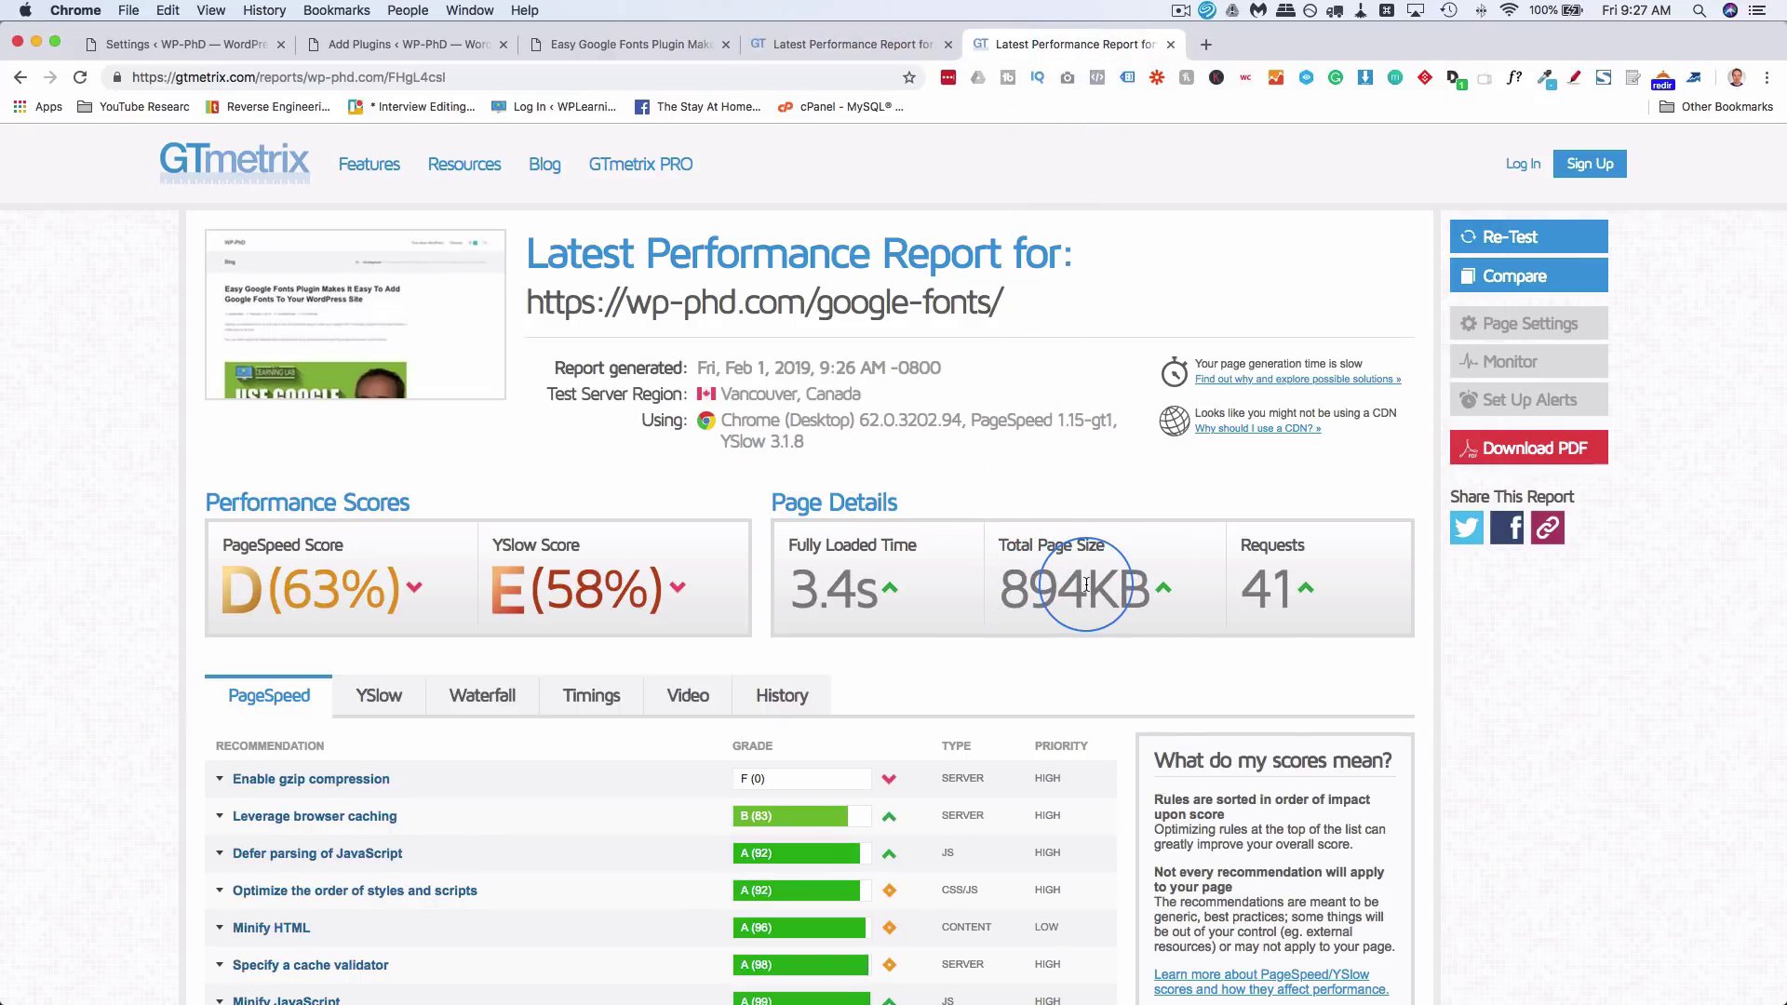
pyautogui.click(891, 44)
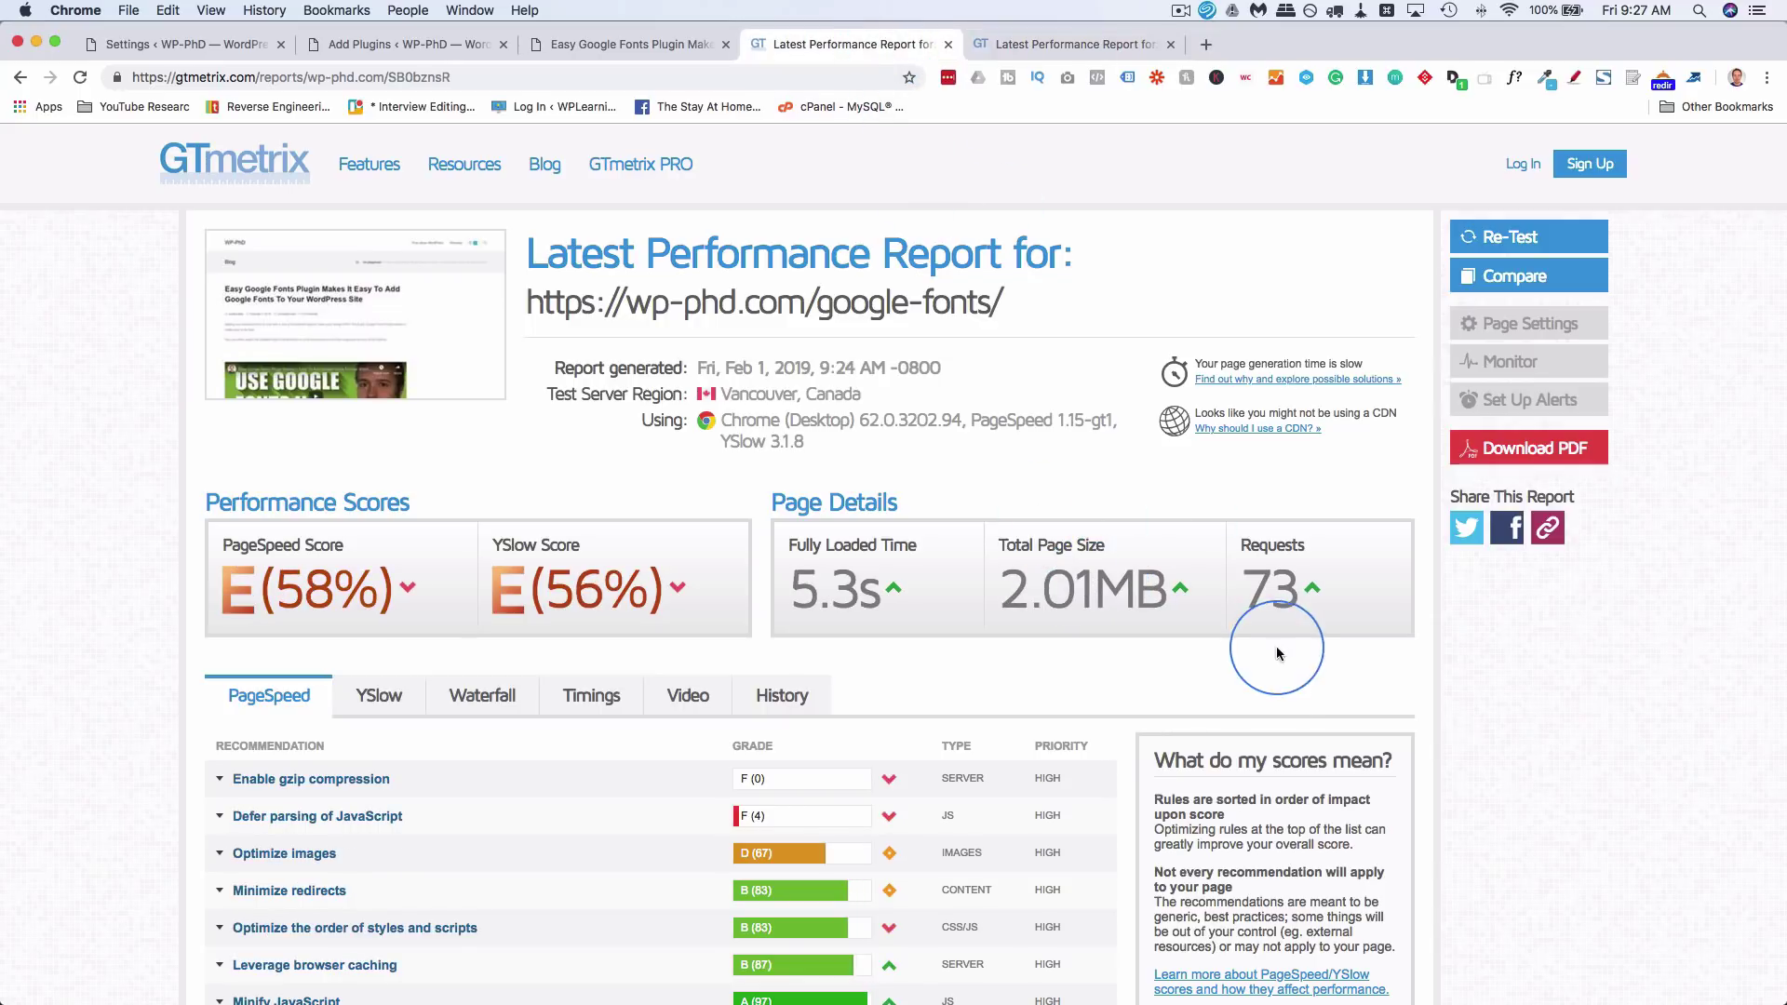
pyautogui.click(1036, 55)
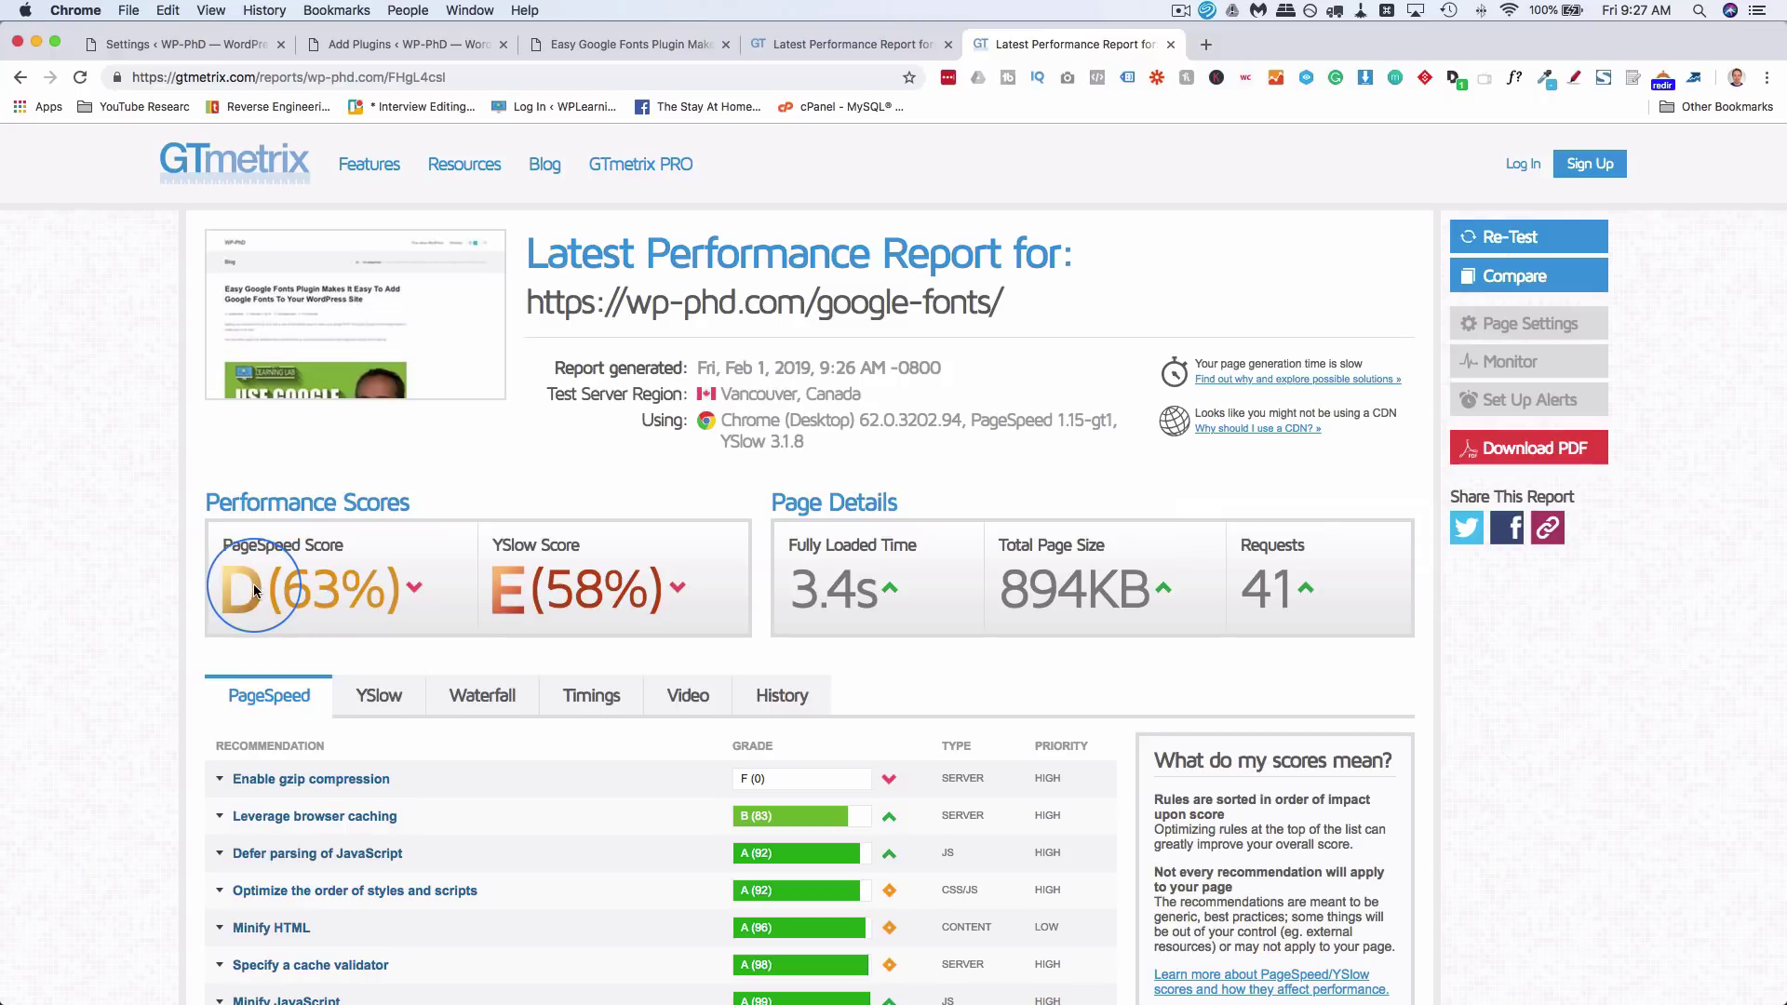
pyautogui.click(807, 52)
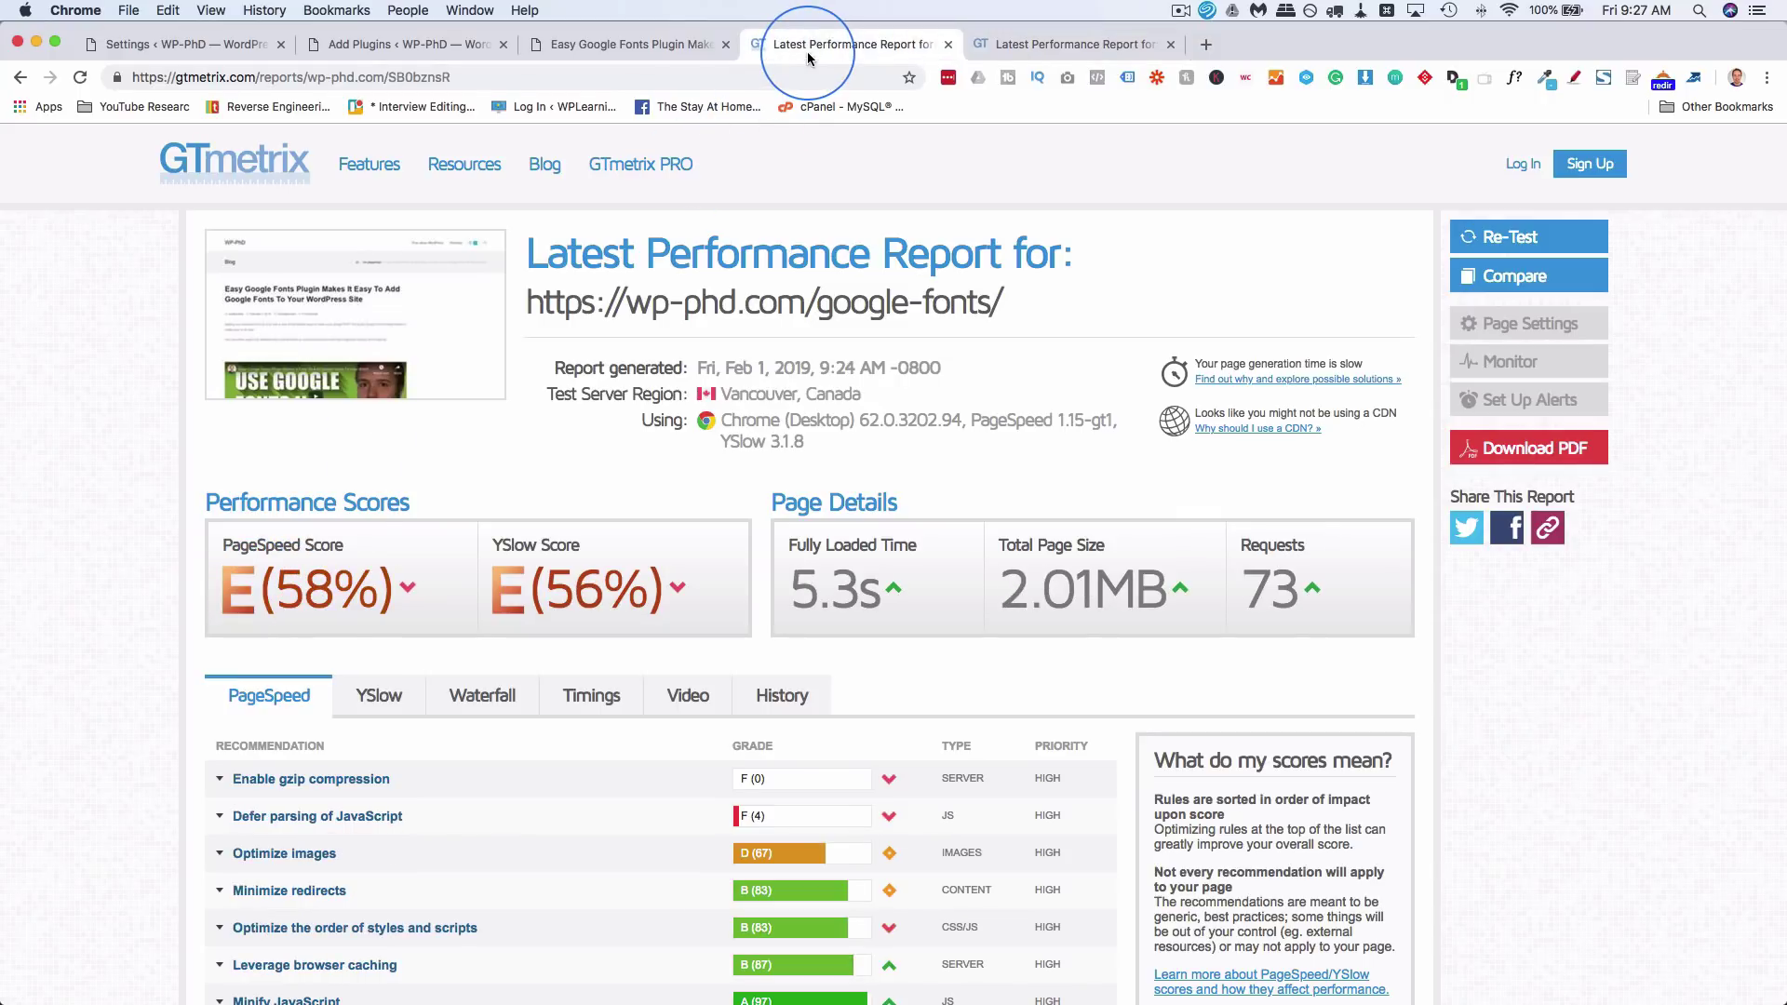
pyautogui.click(1075, 57)
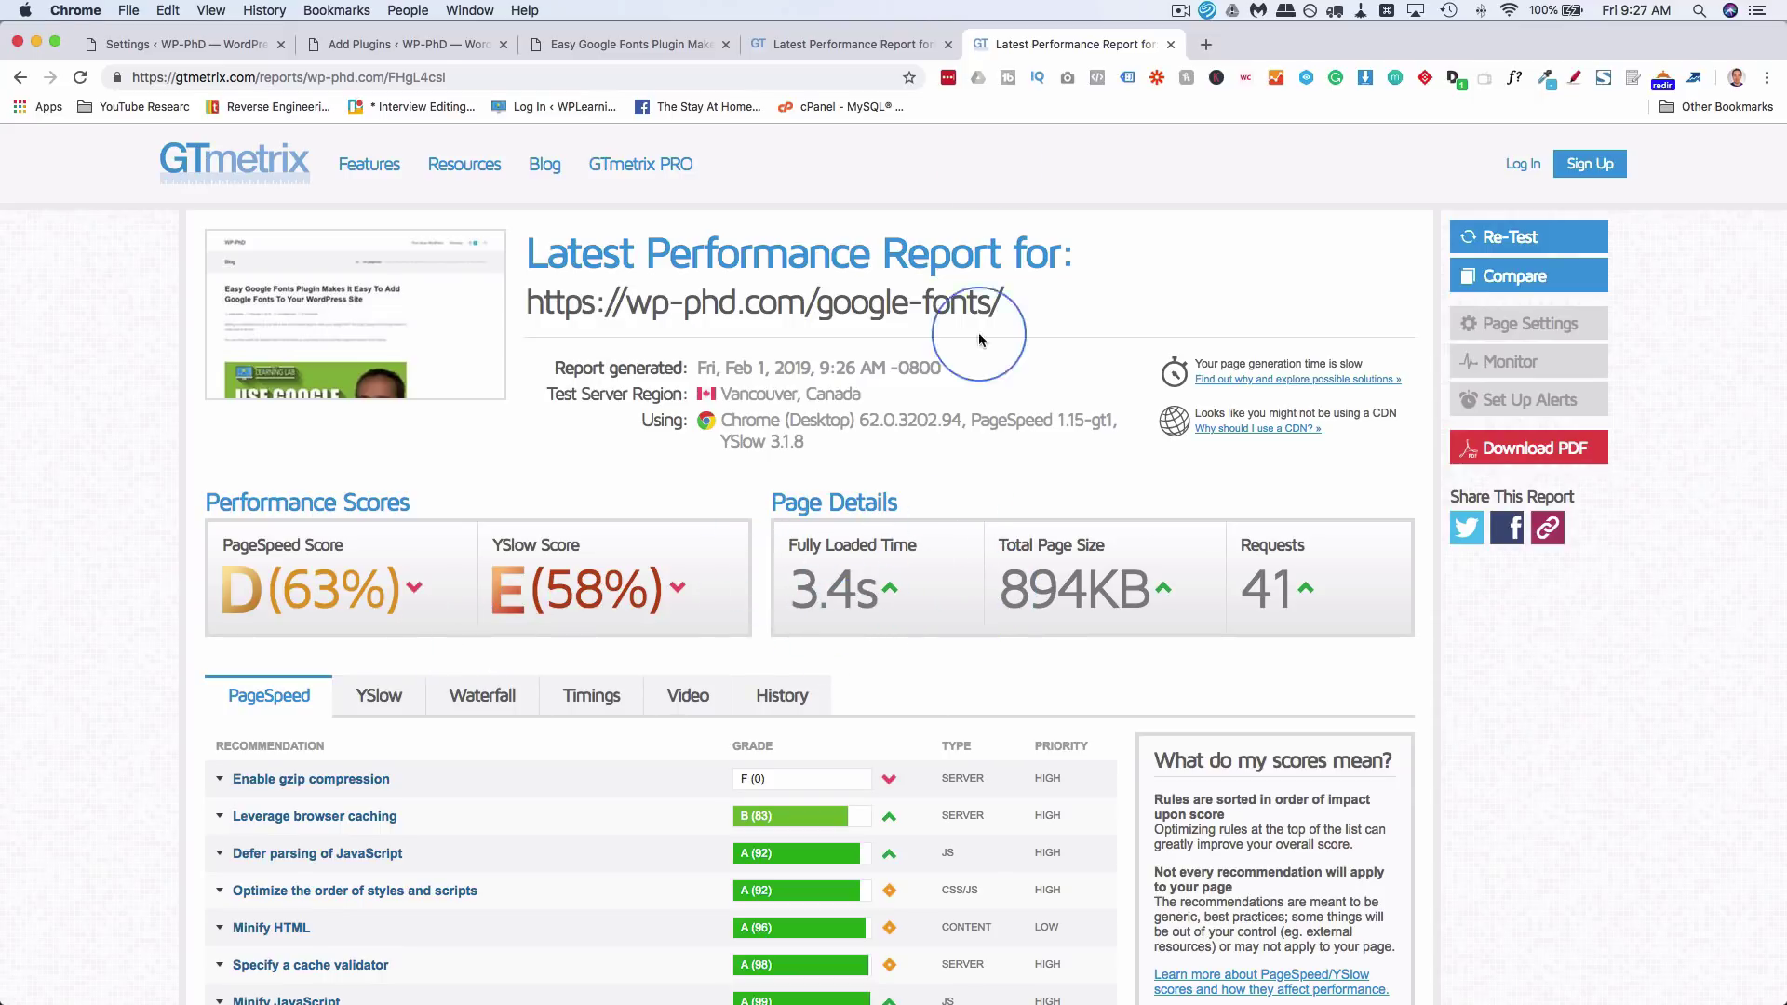
pyautogui.click(884, 44)
pyautogui.click(1070, 48)
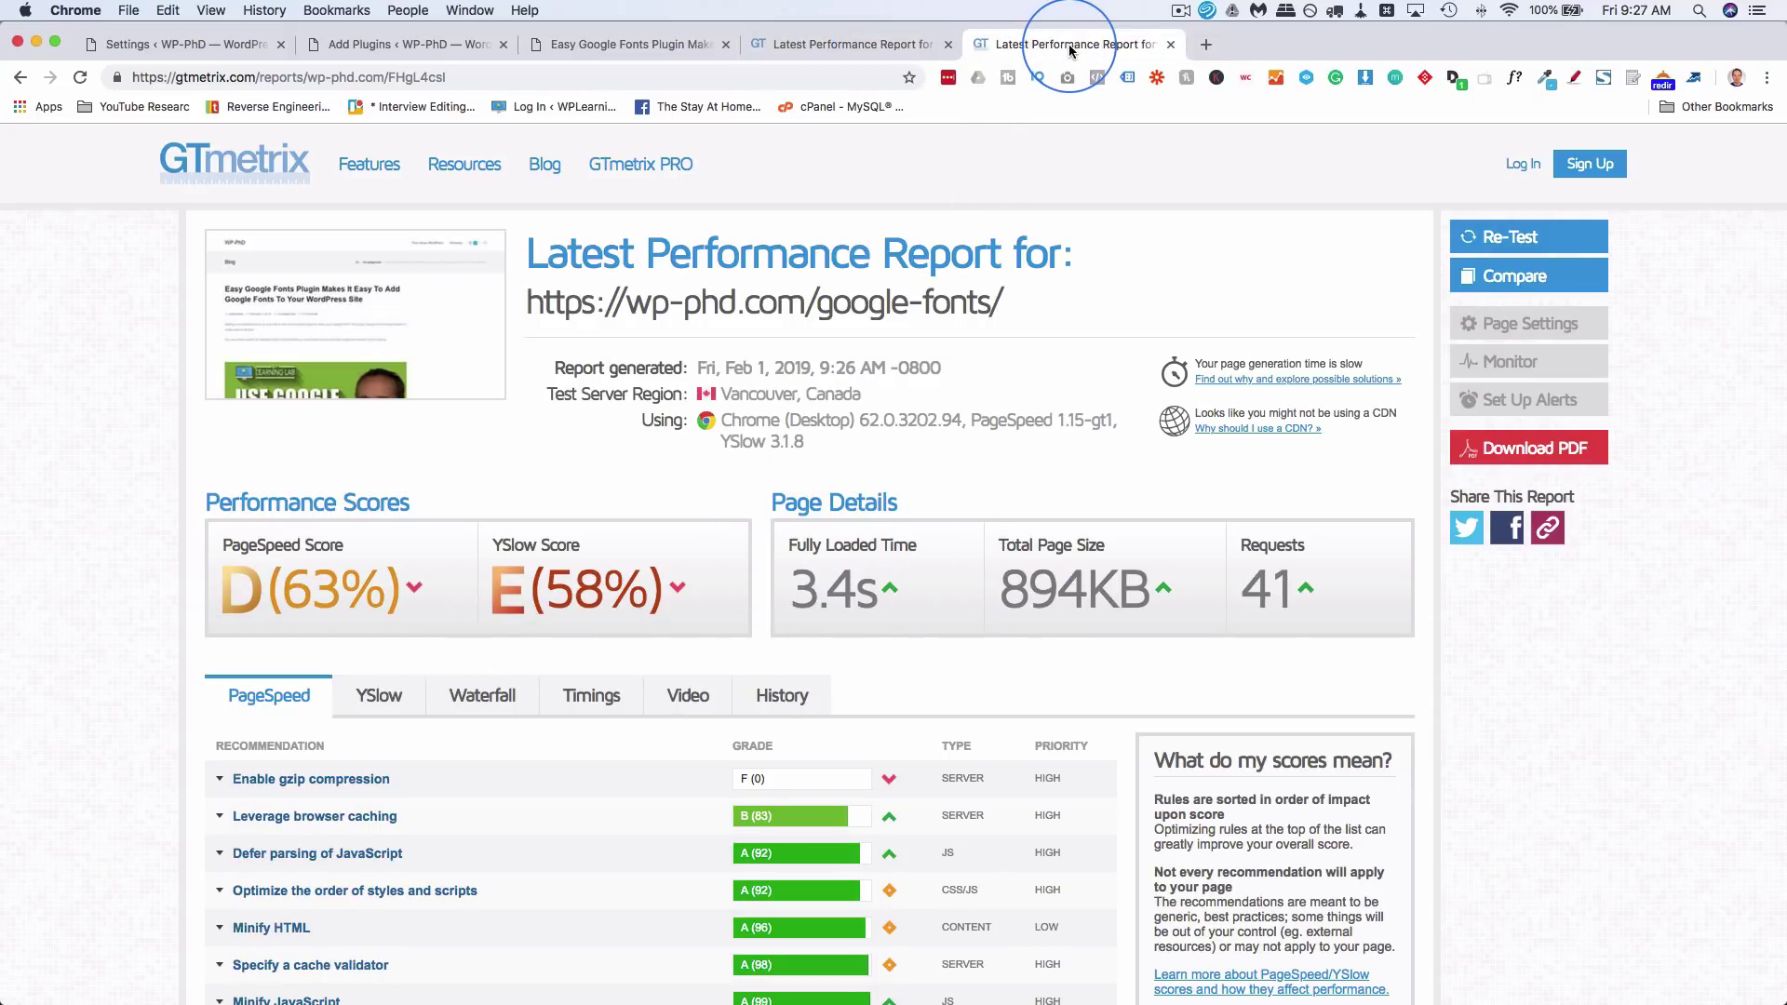